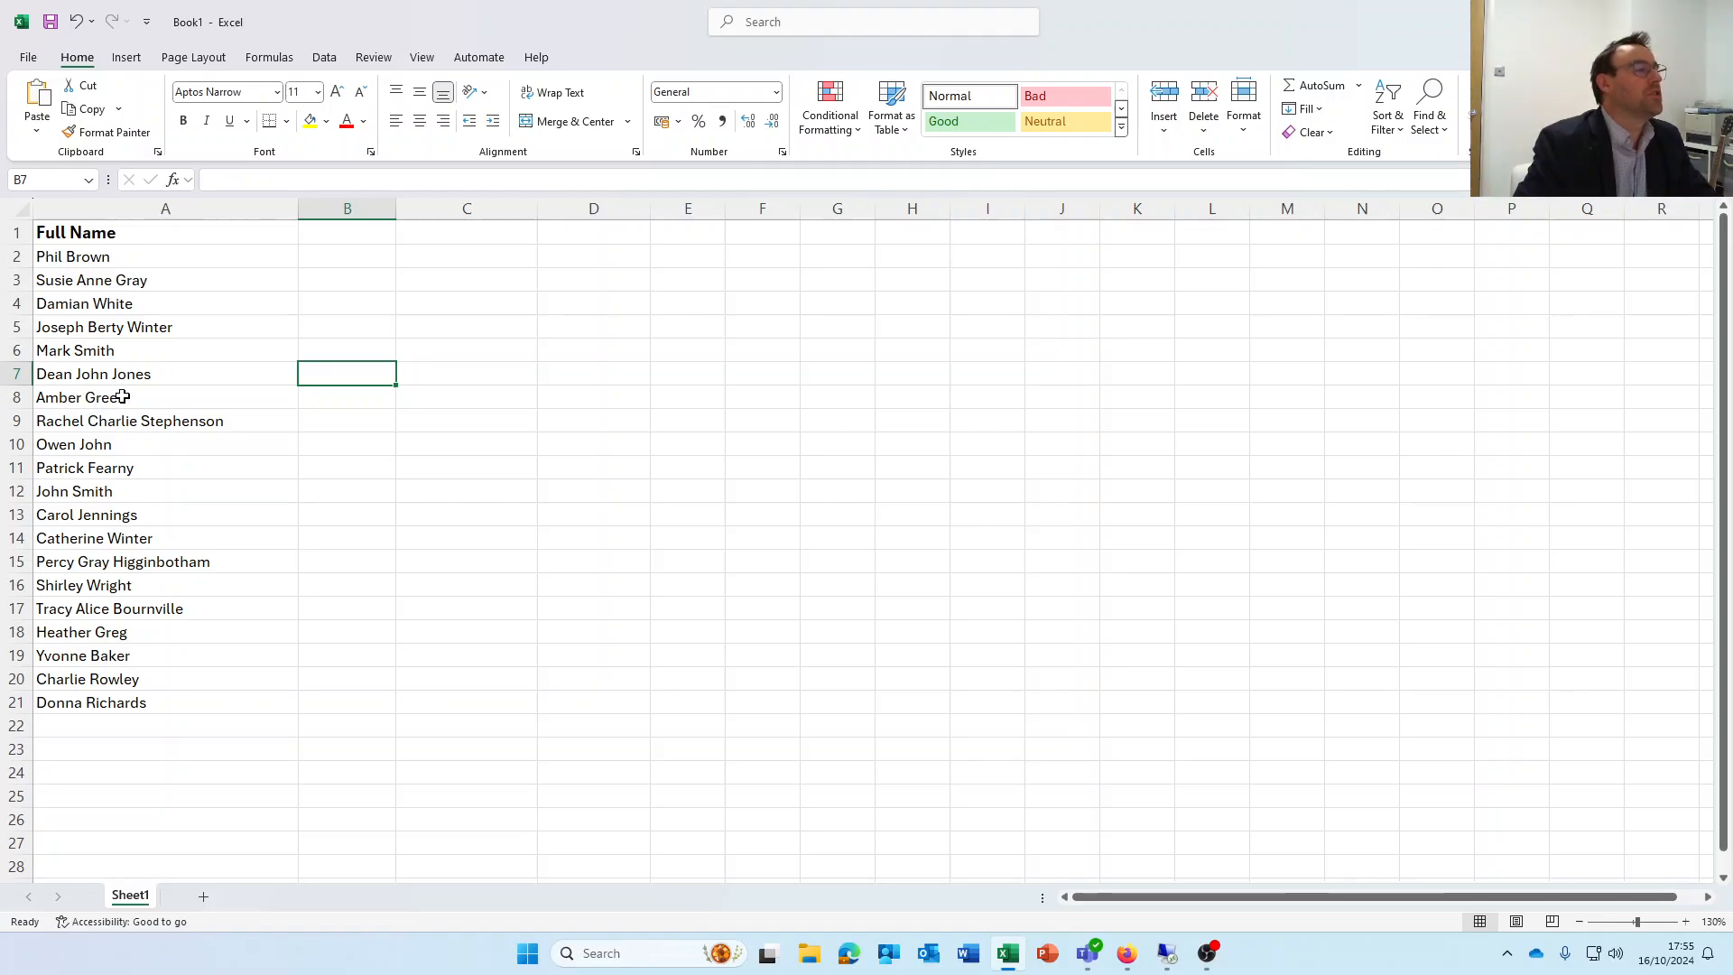
Add the column headers First Name in B1 and Surname in C1
left_click(57, 374)
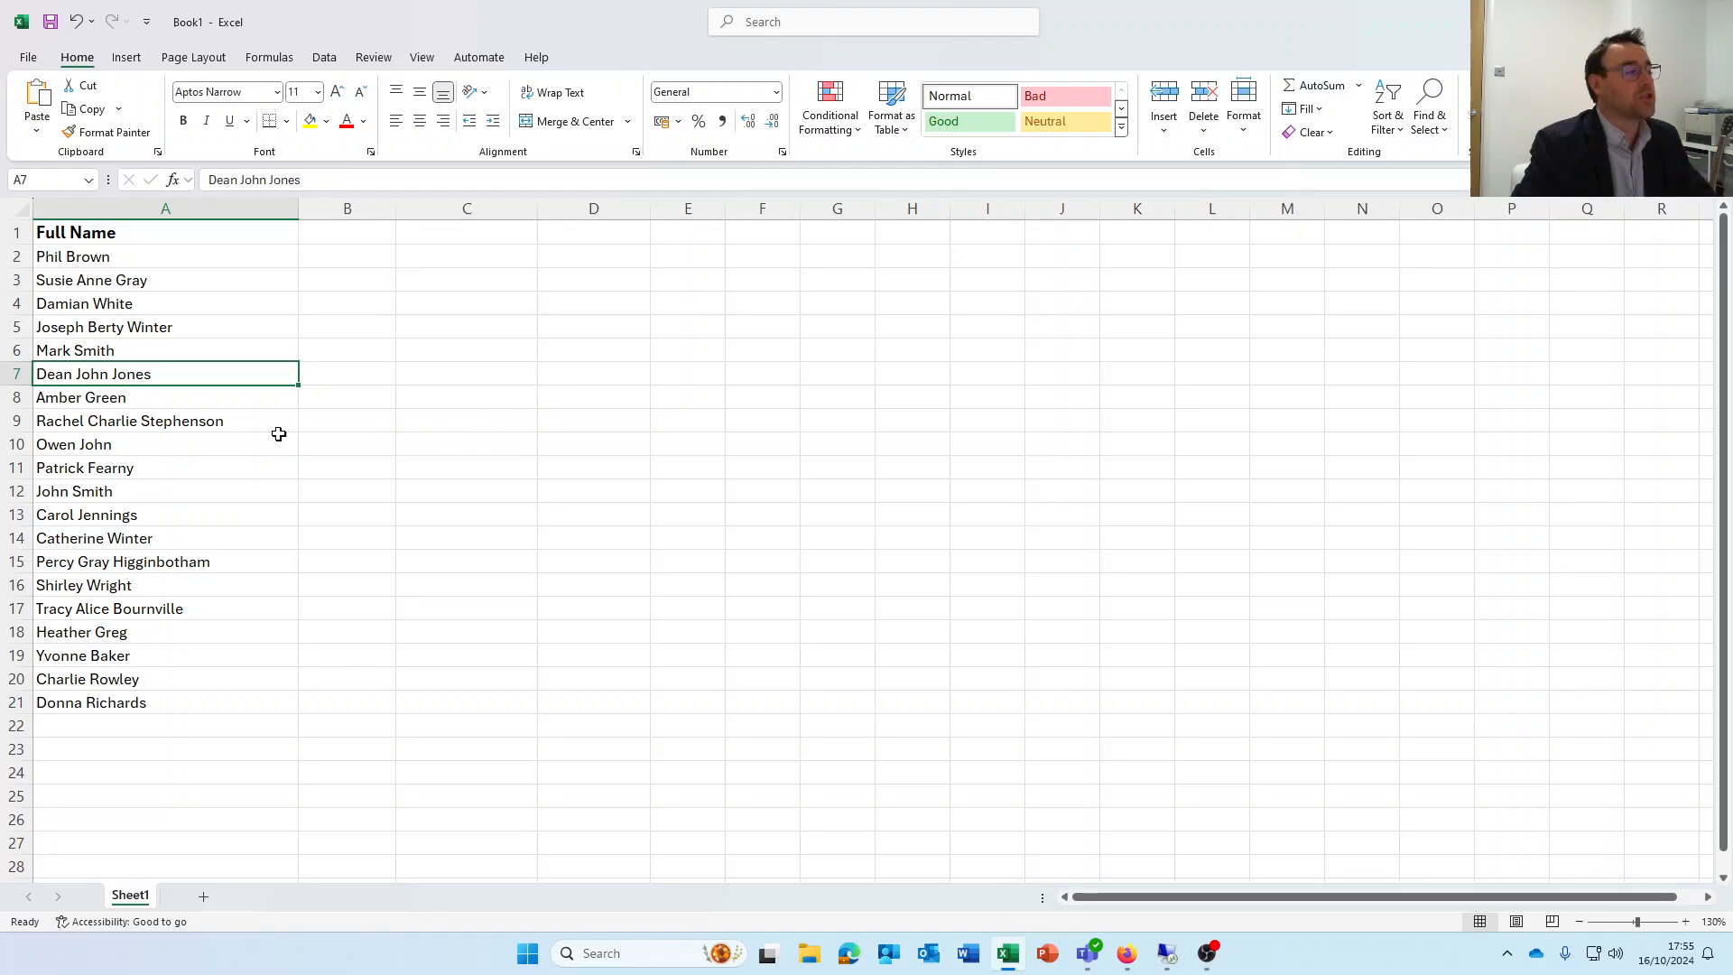
left_click(358, 232)
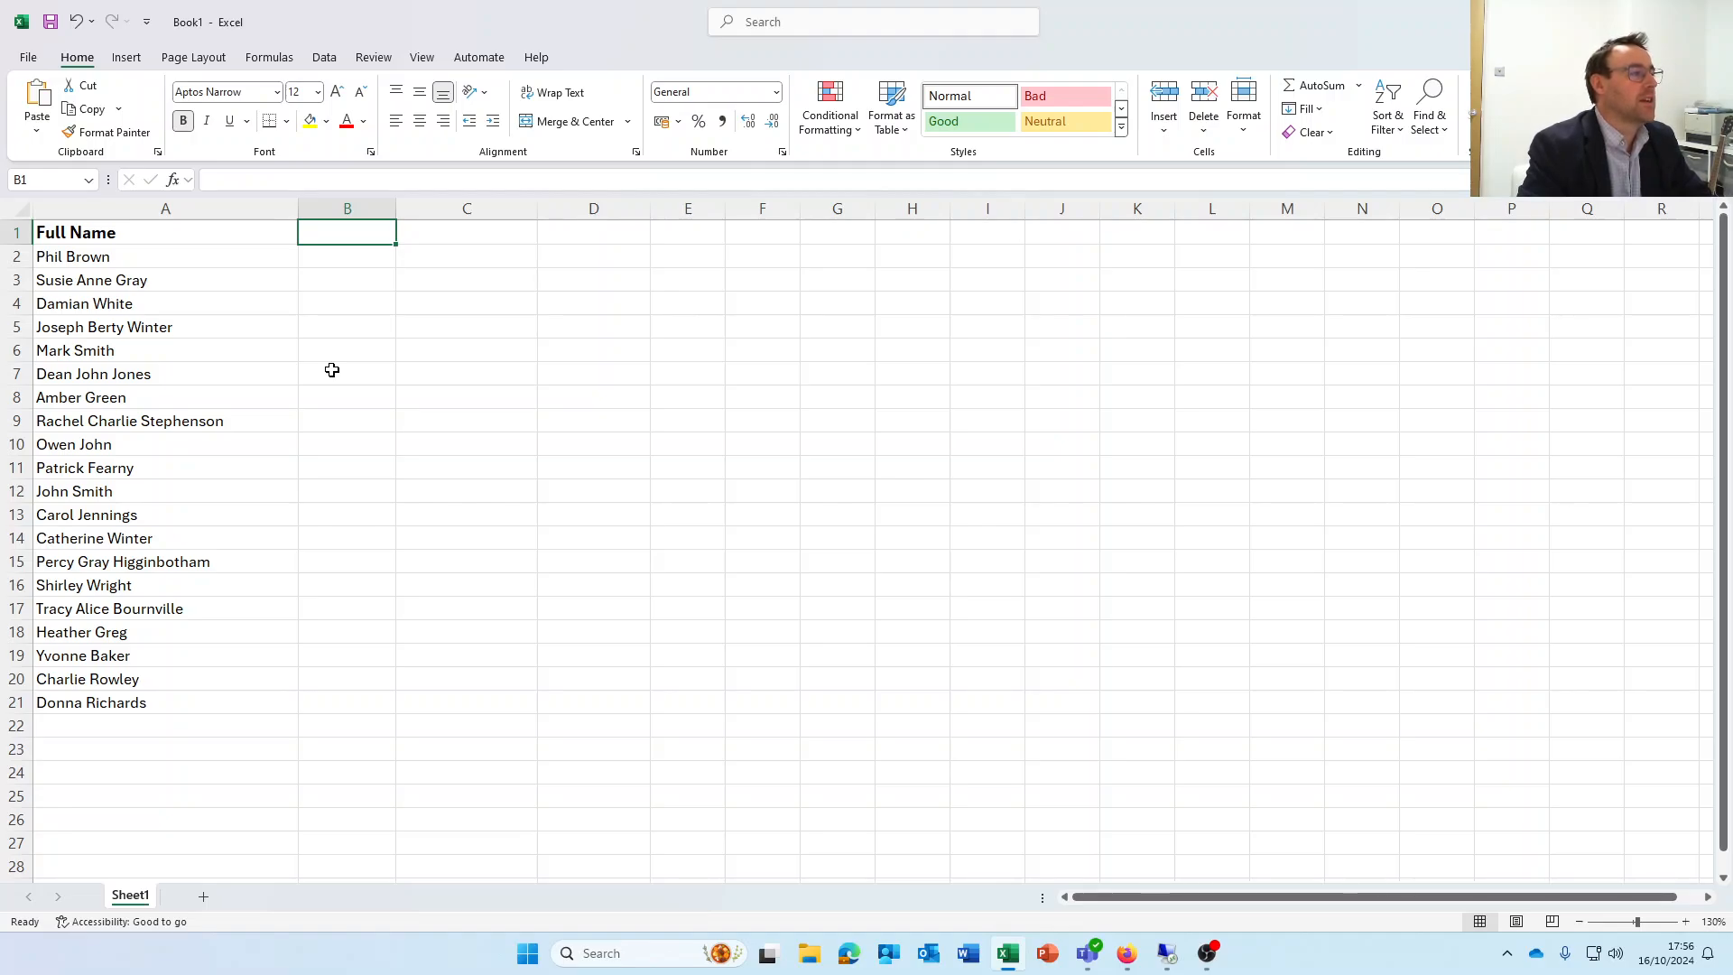
type("First Name")
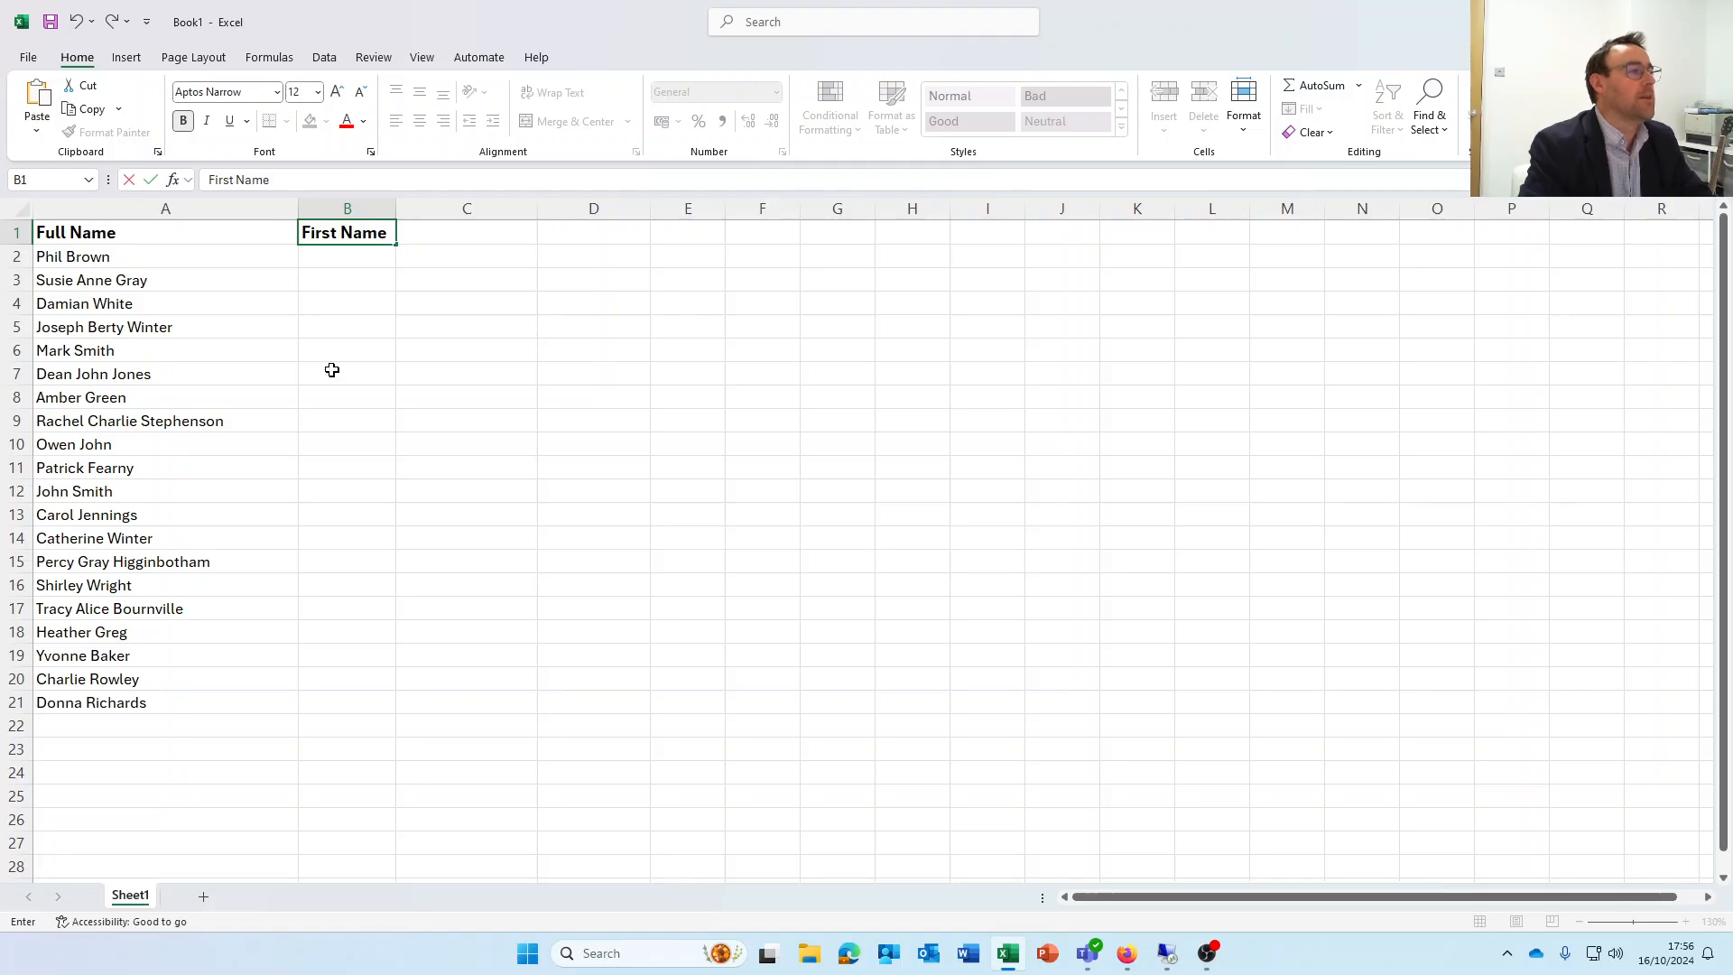
key("Tab")
type("Surname")
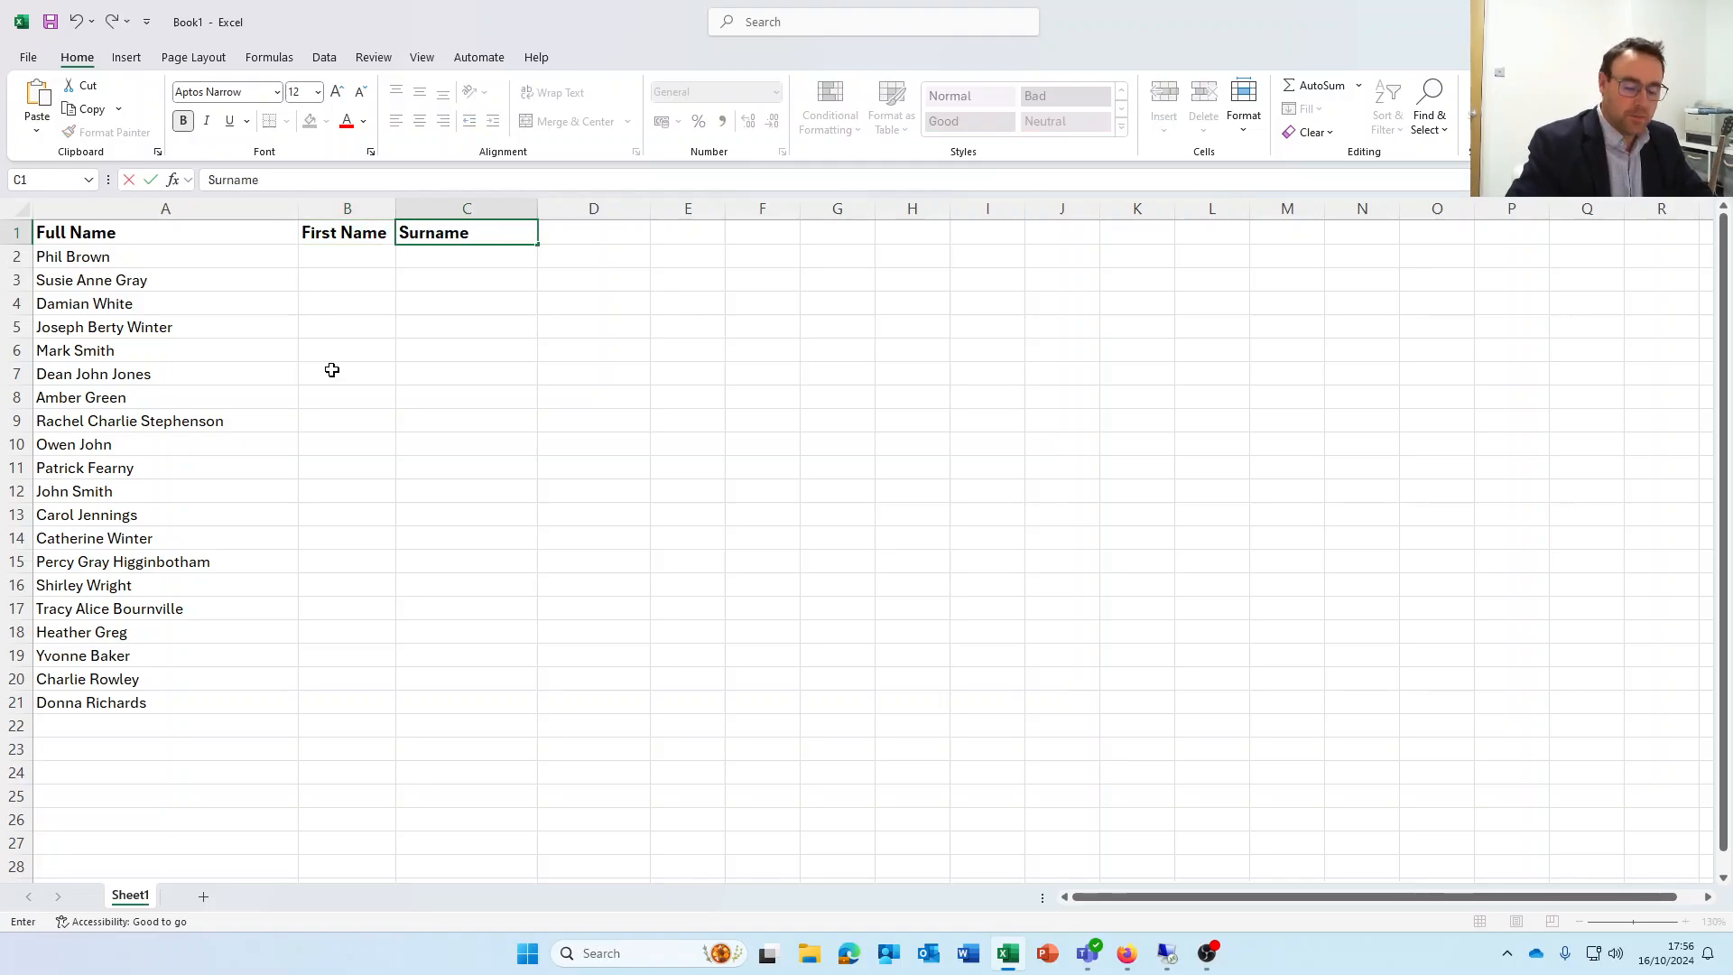
key("Return")
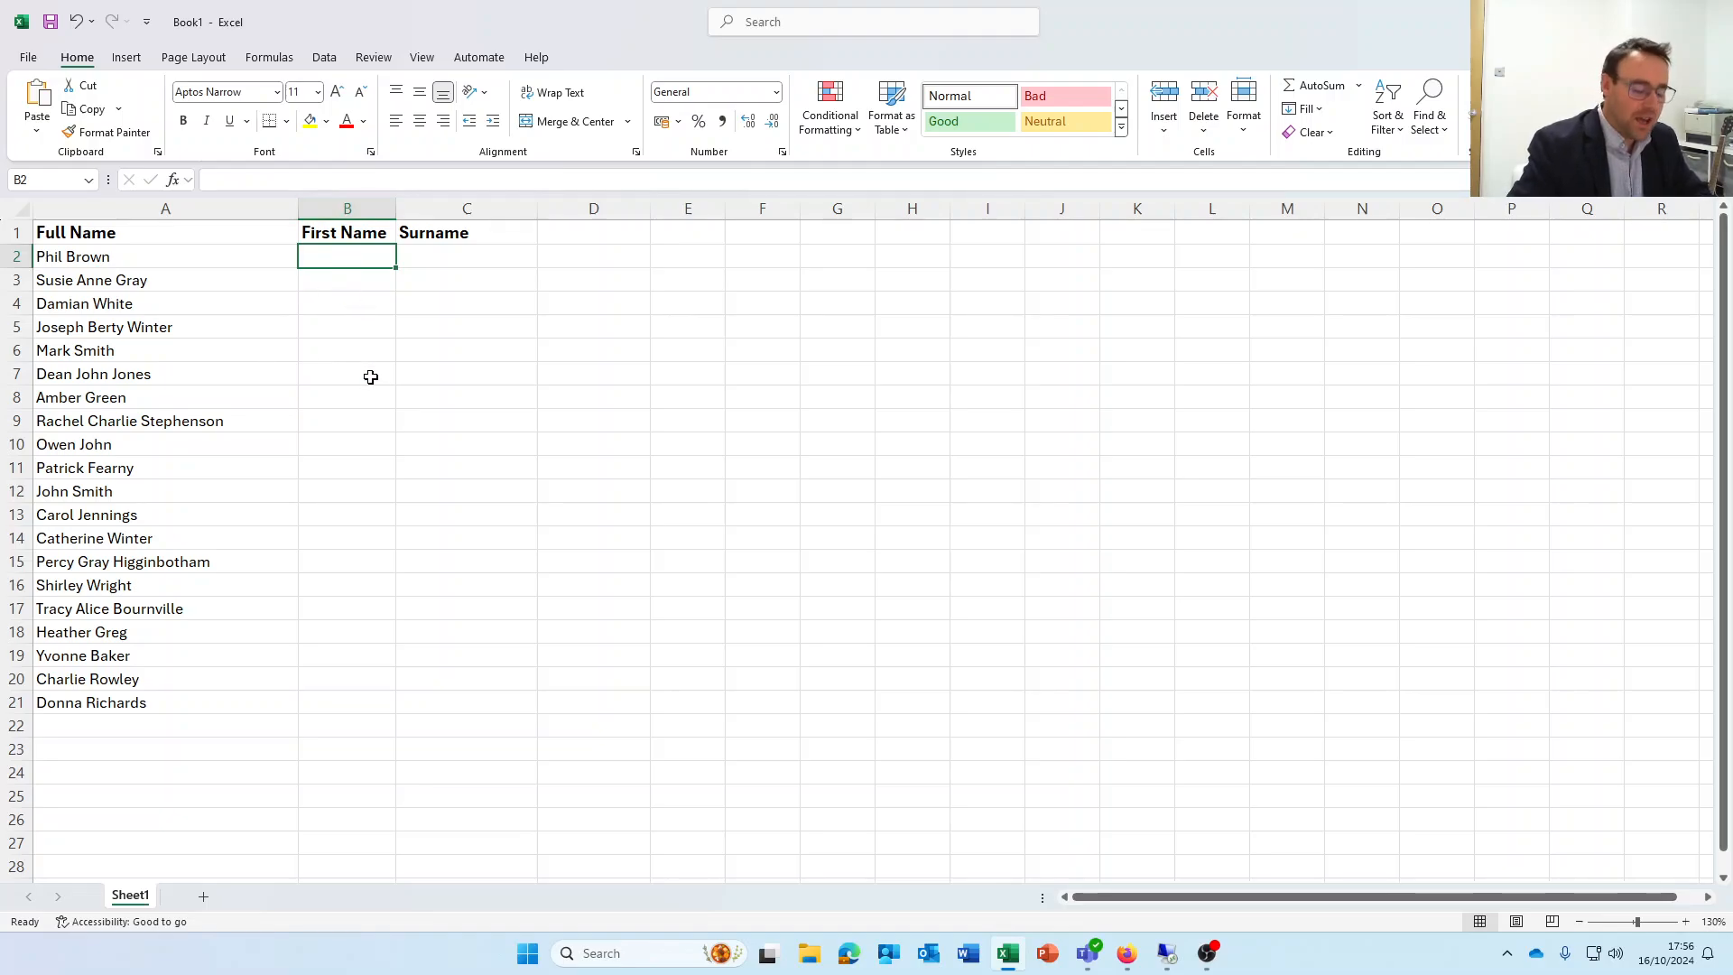
Enter the first person's first name in B2 as the example and Flash Fill the rest of the First Name column
type("Phil")
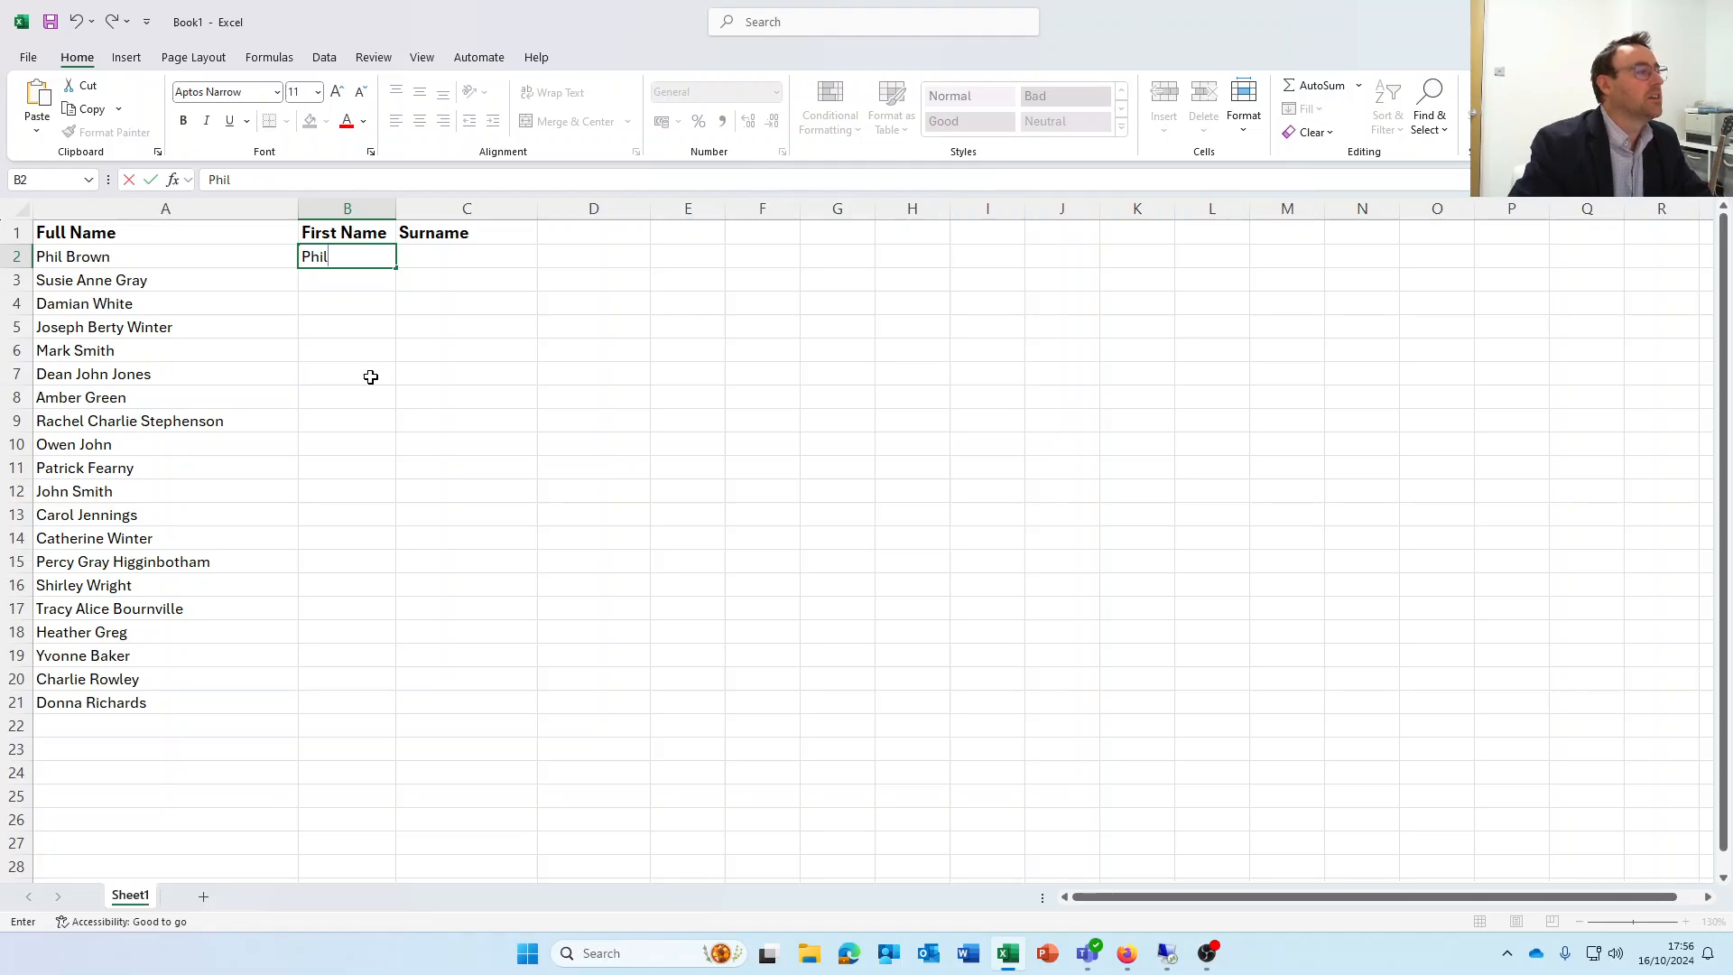
key("Return")
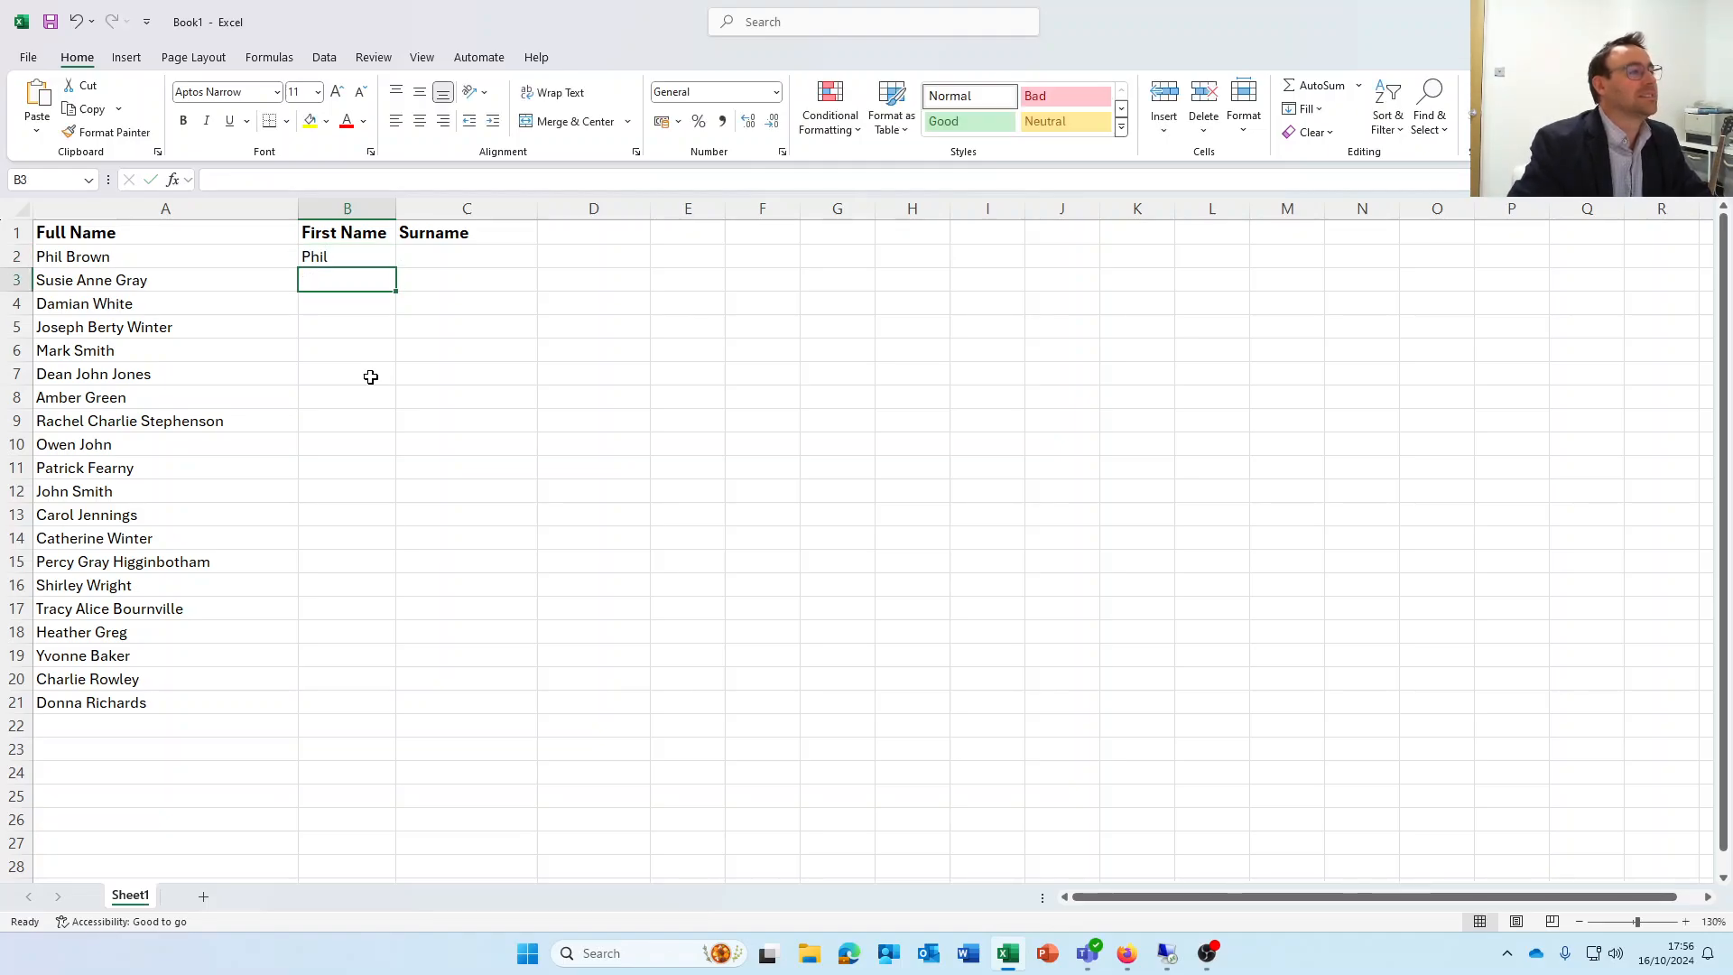
left_click(368, 259)
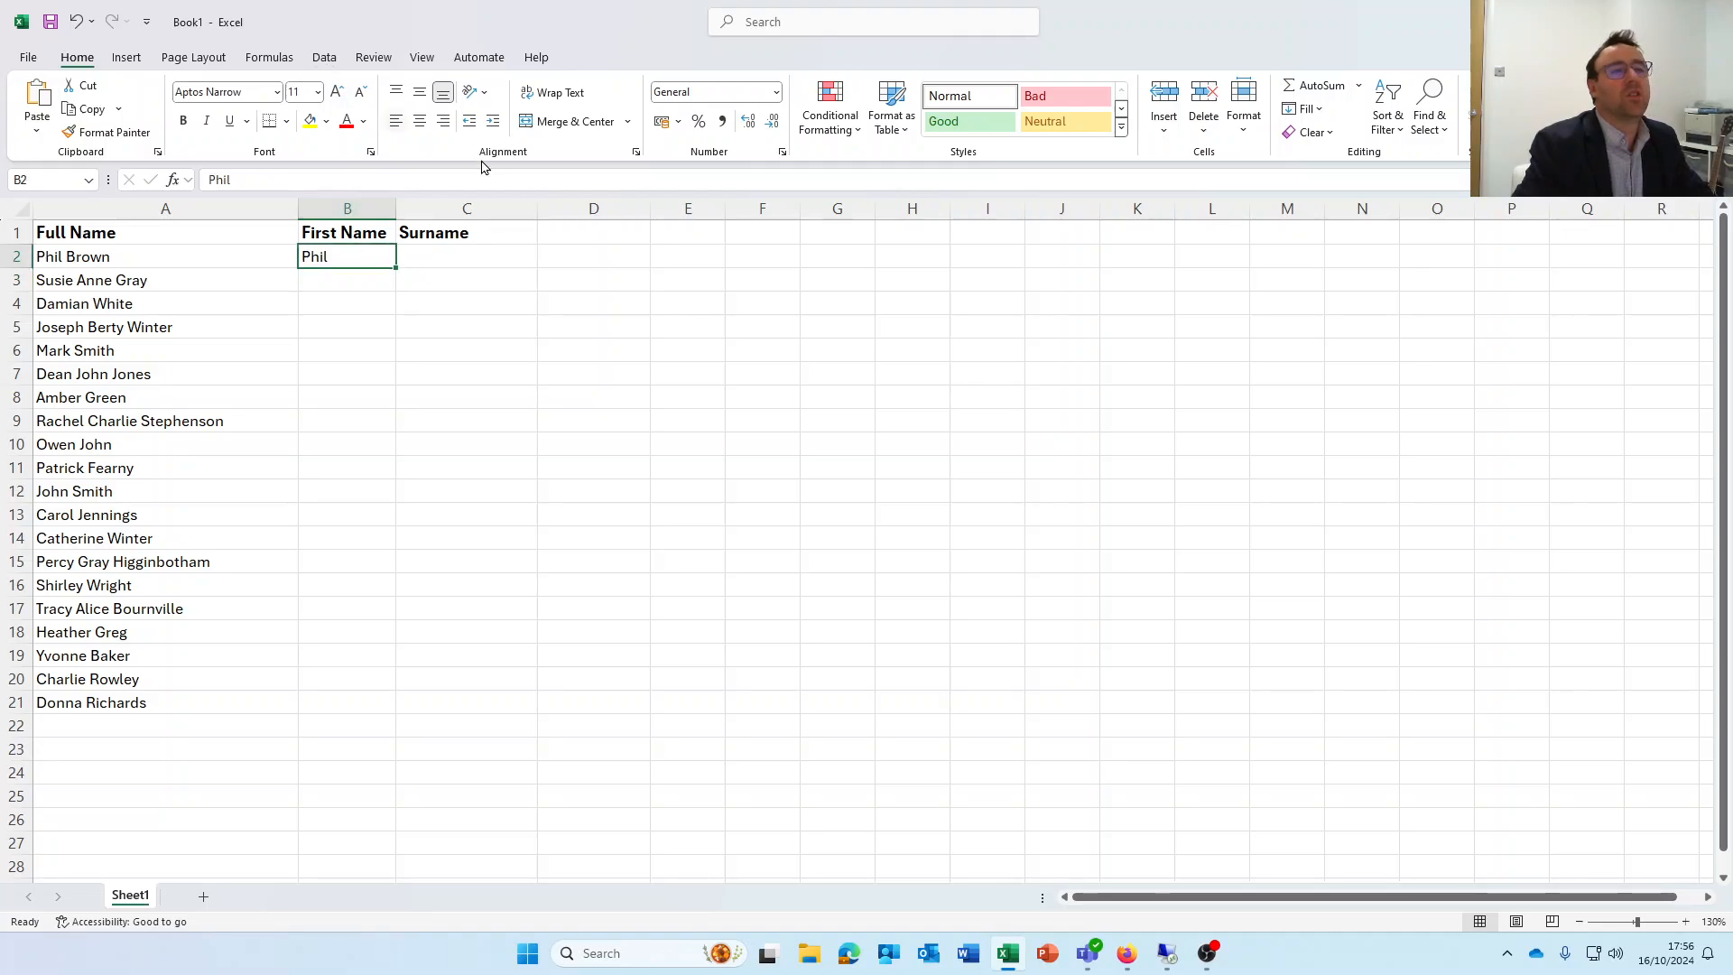
left_click(1319, 111)
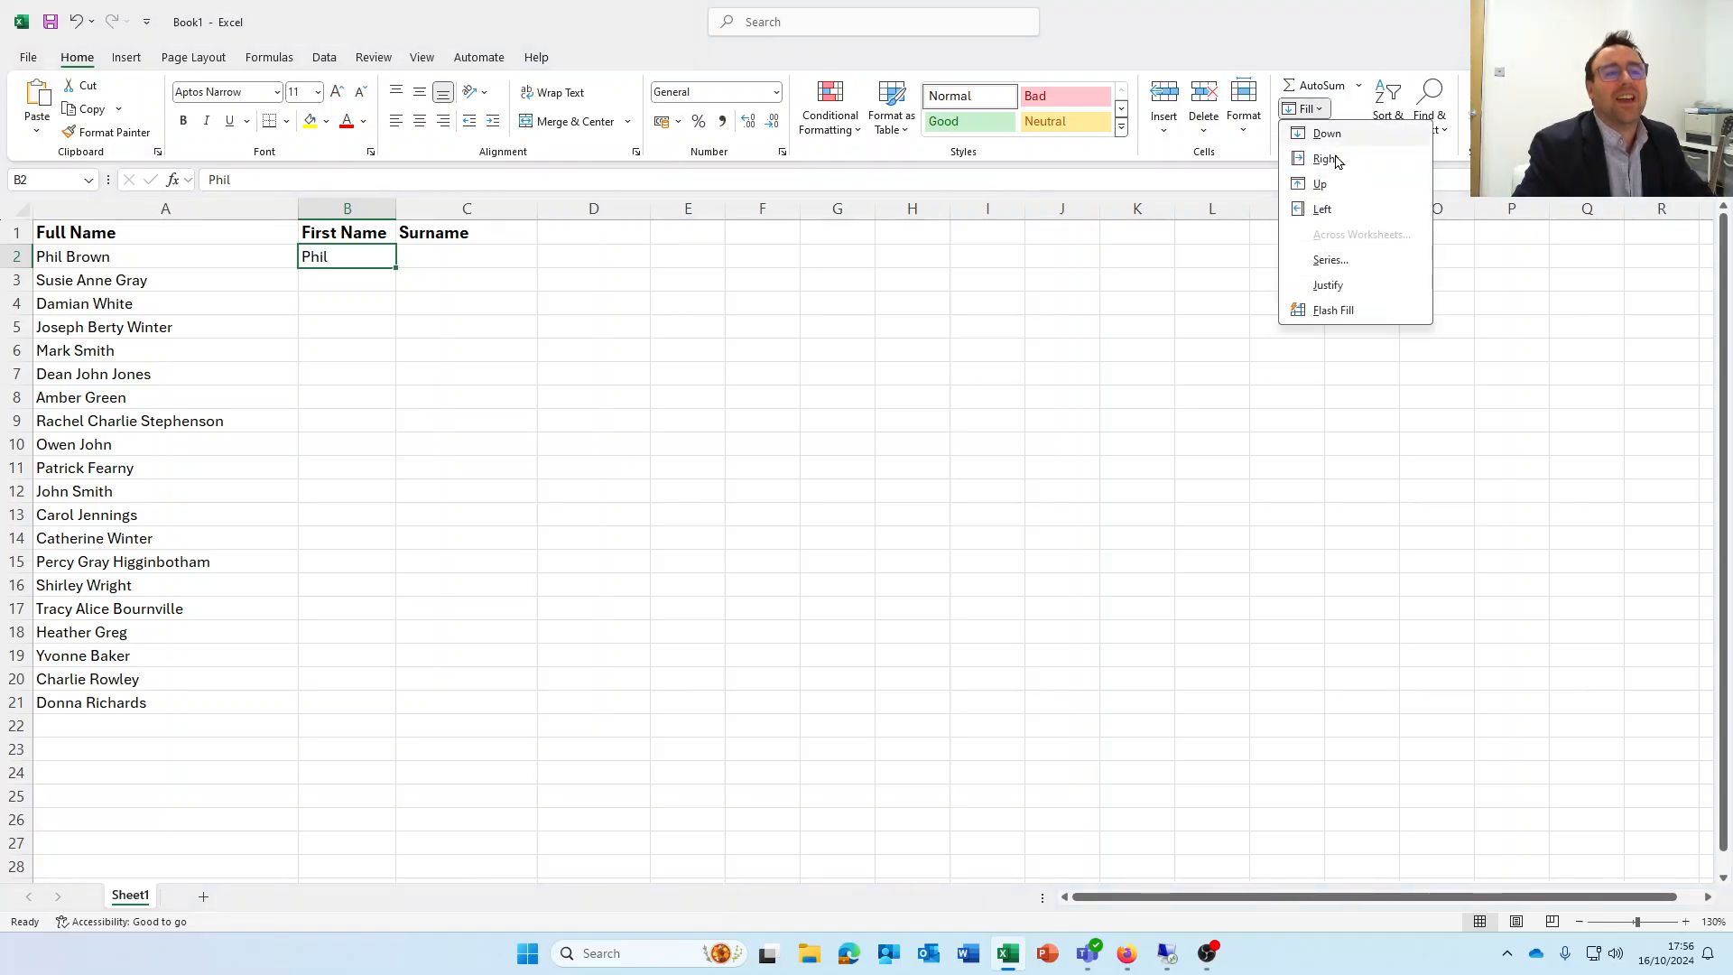
left_click(1336, 311)
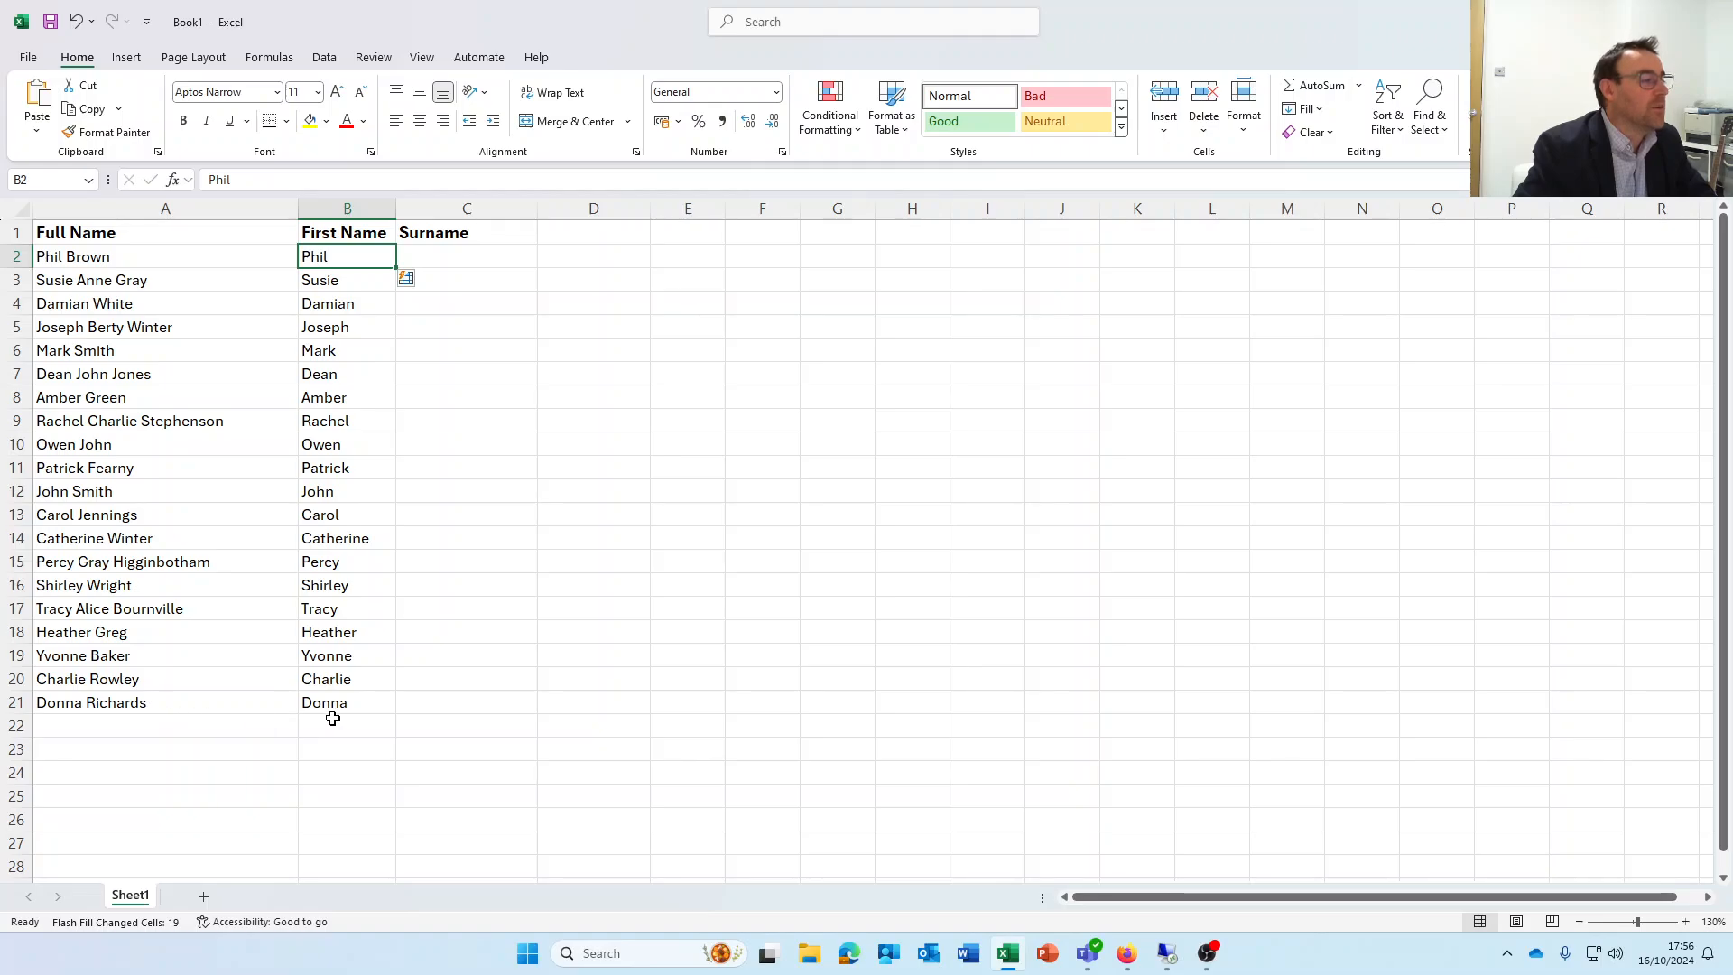
Enter the first person's surname in C2 as the example and Flash Fill the rest of the Surname column
left_click(421, 257)
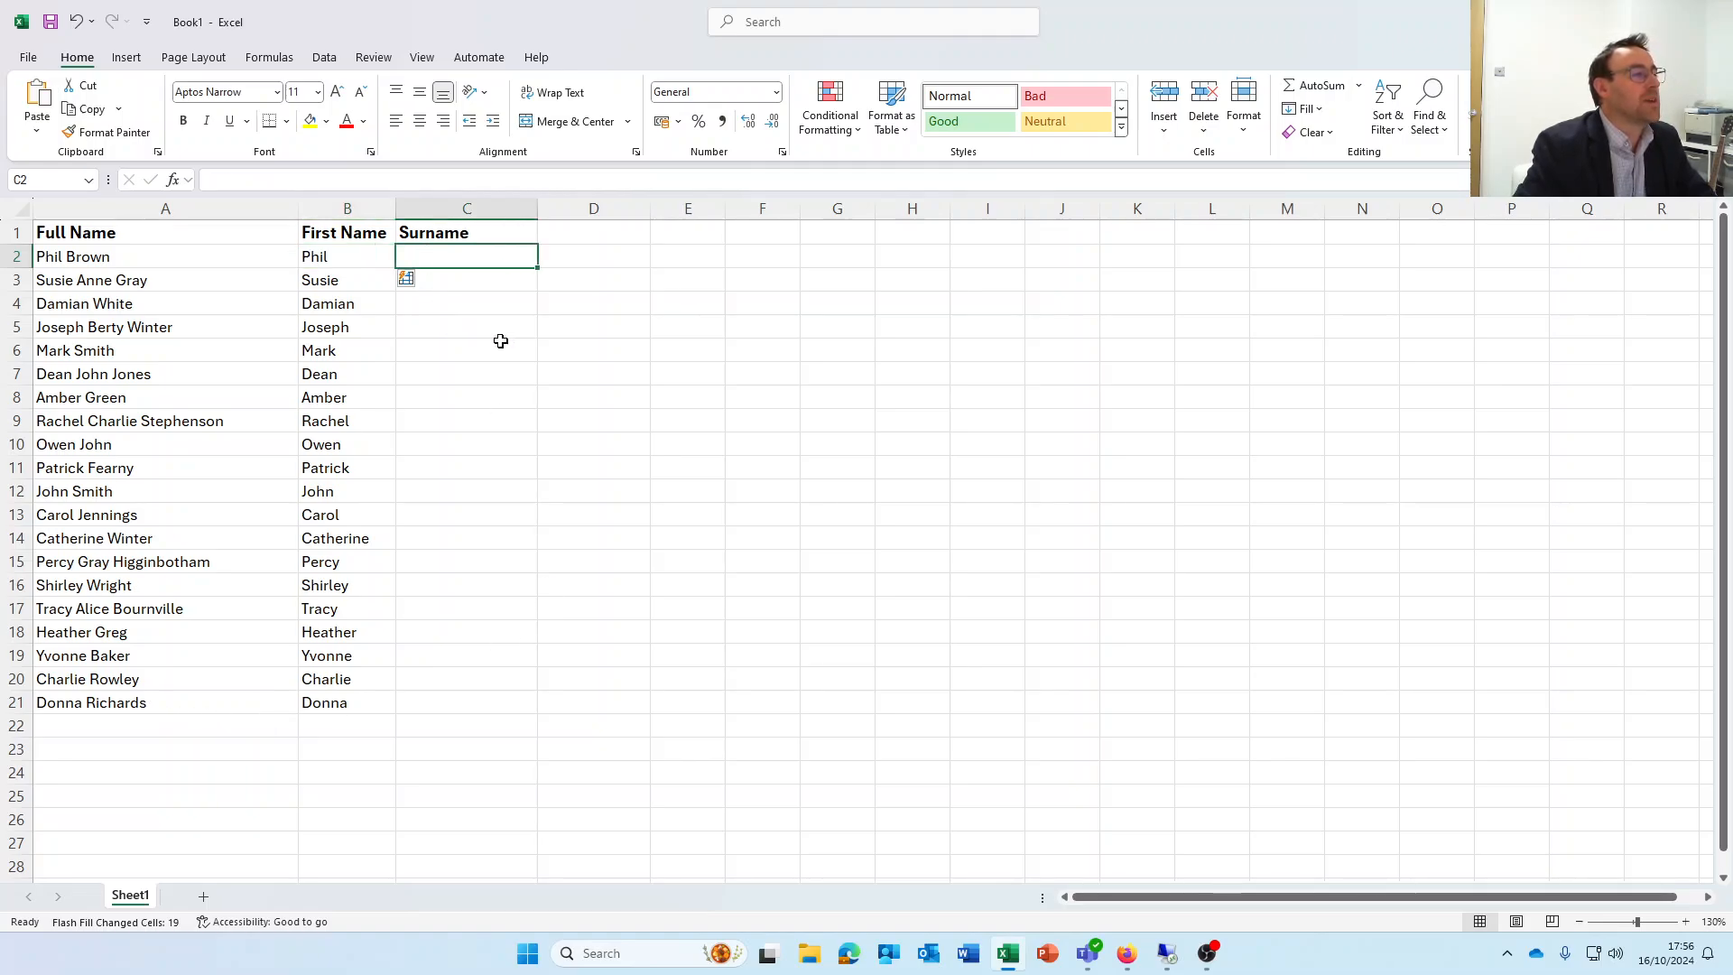
type("Brown")
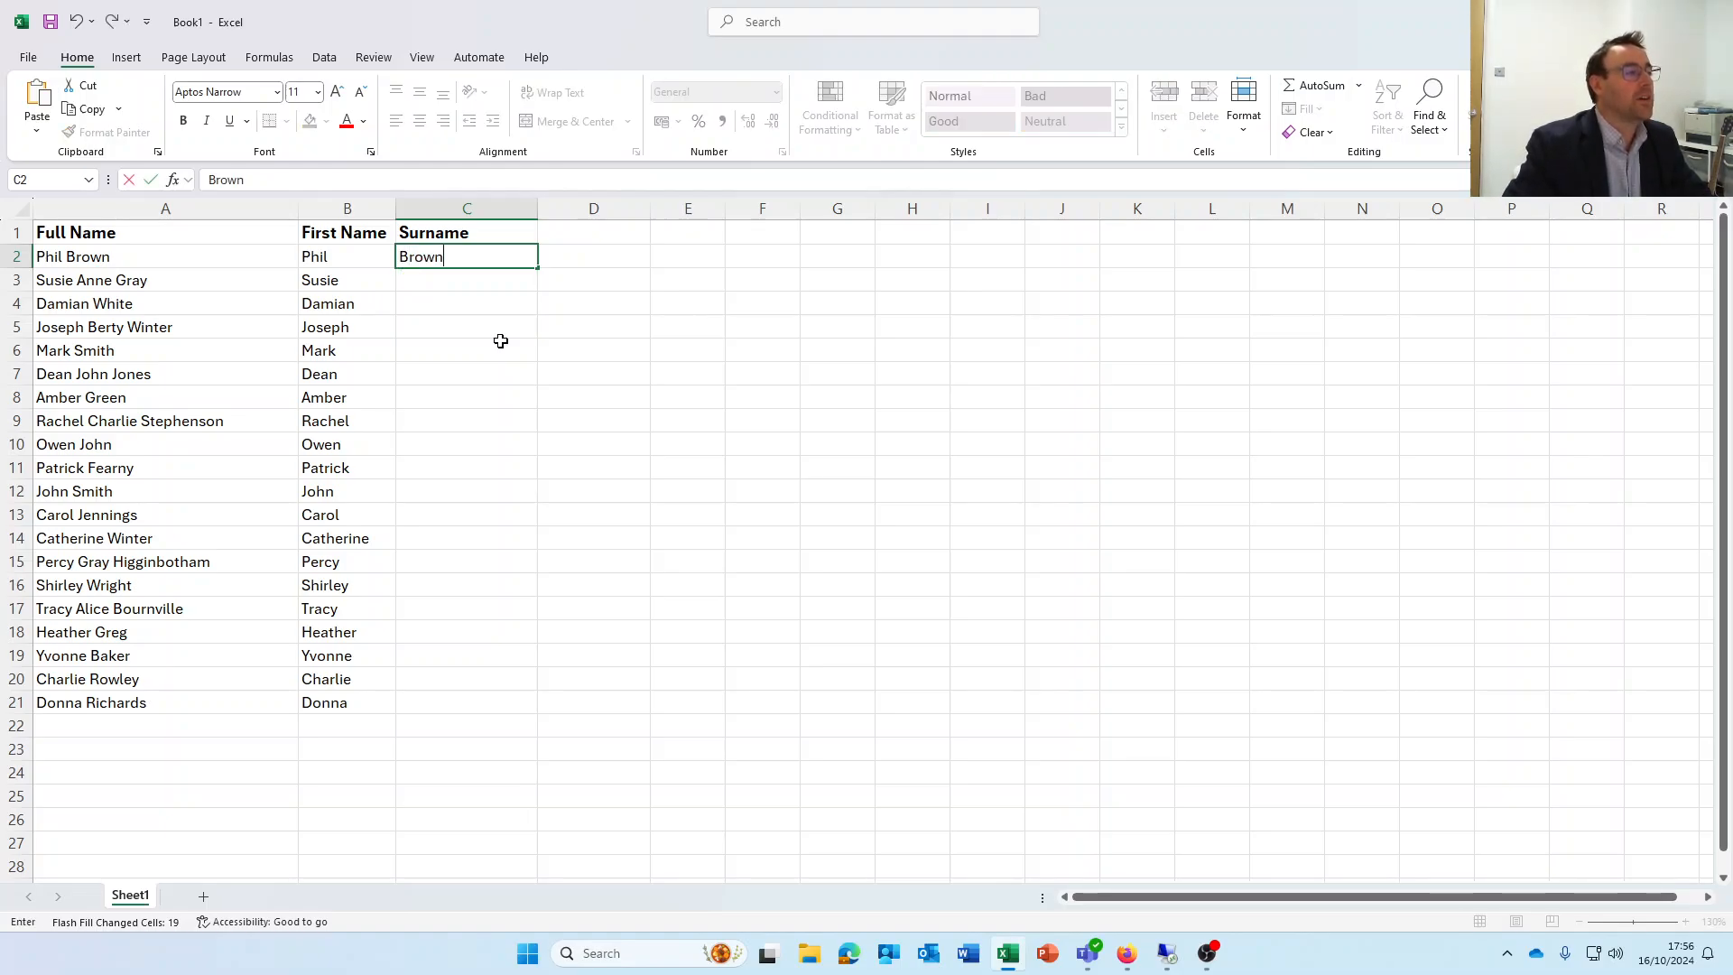
key("Return")
key("Up")
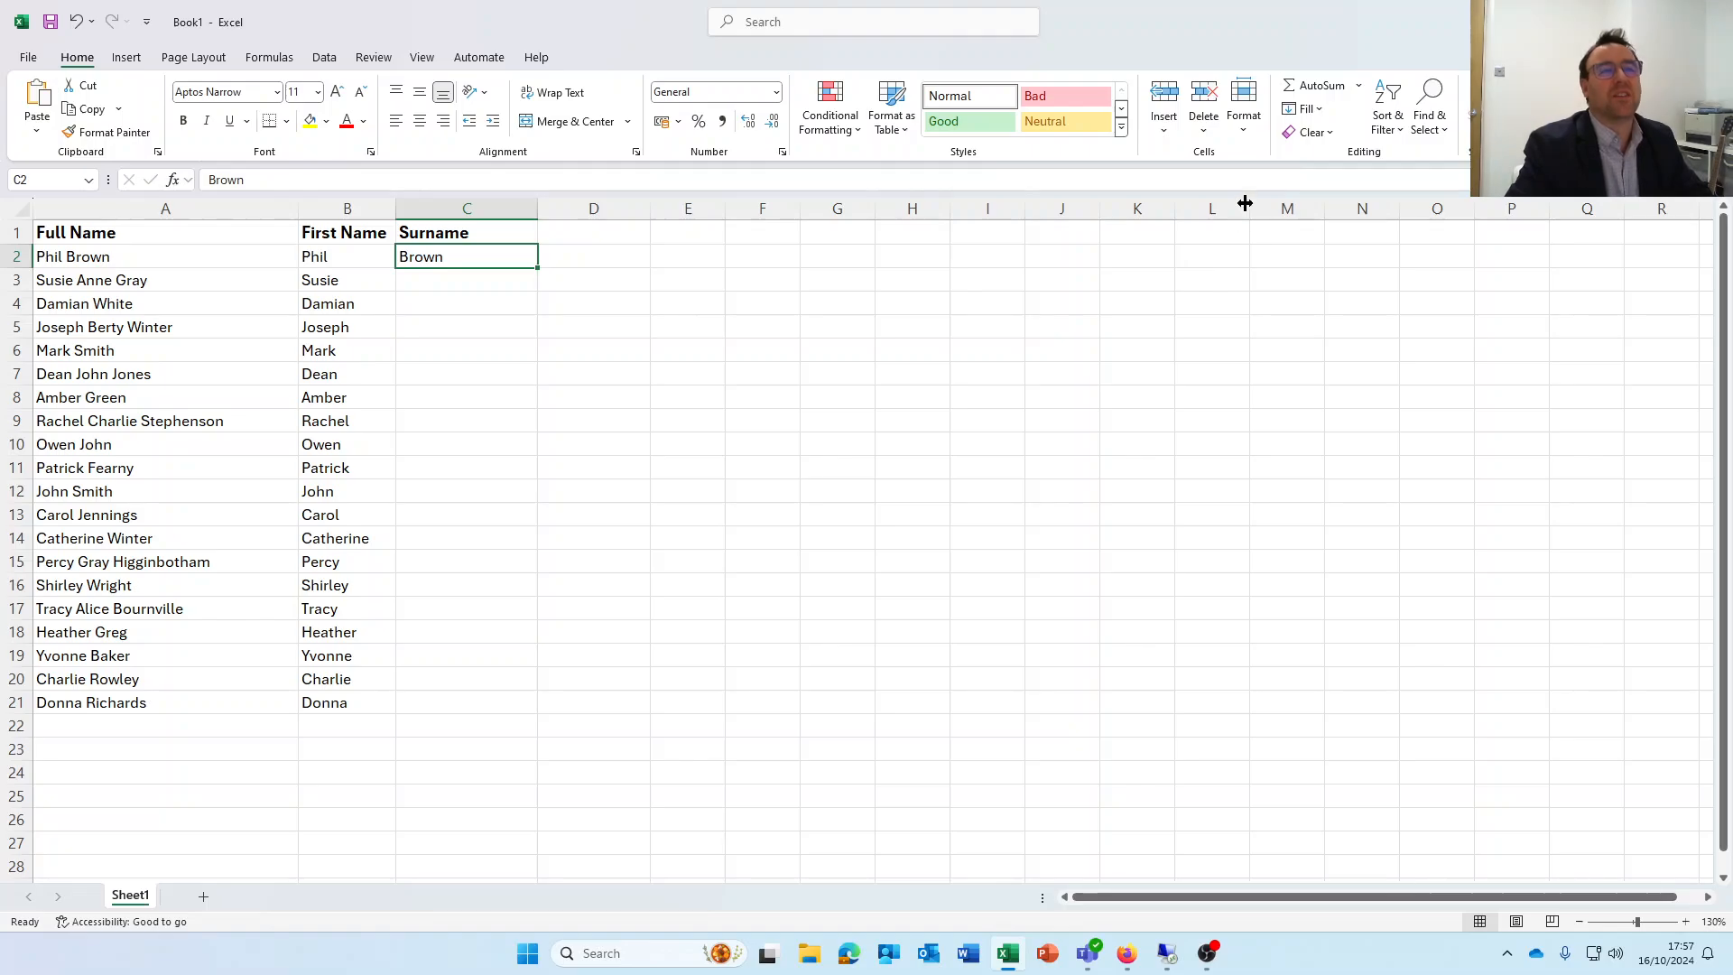
left_click(1320, 115)
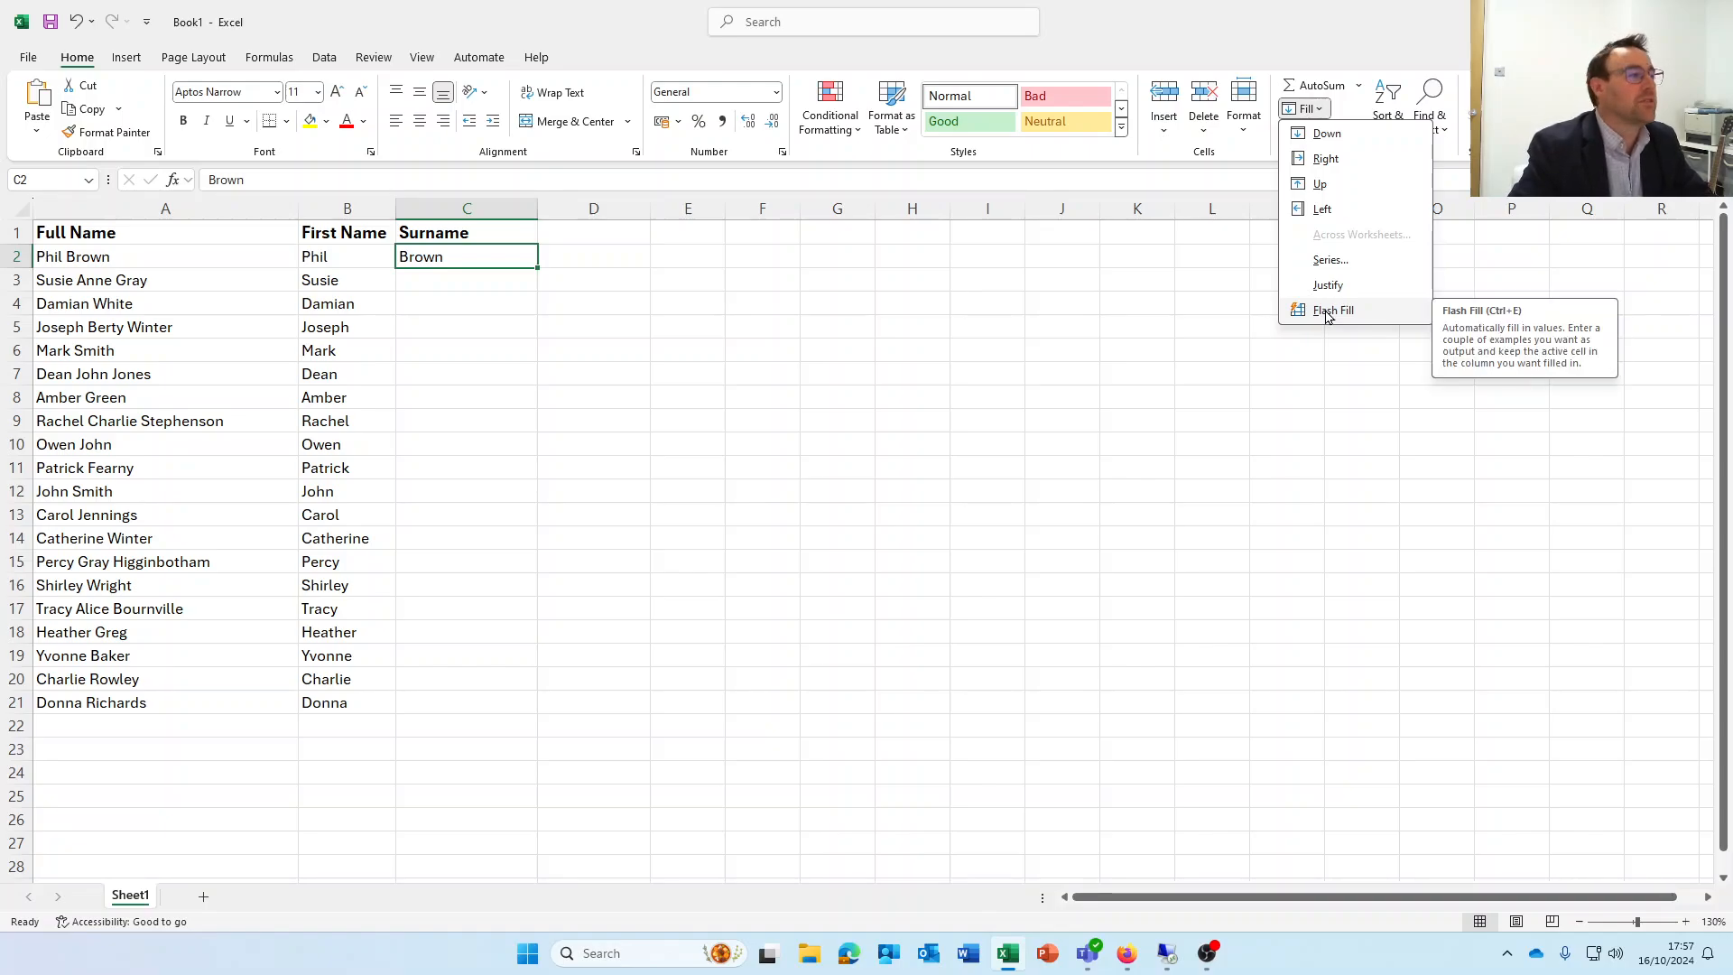
left_click(1333, 311)
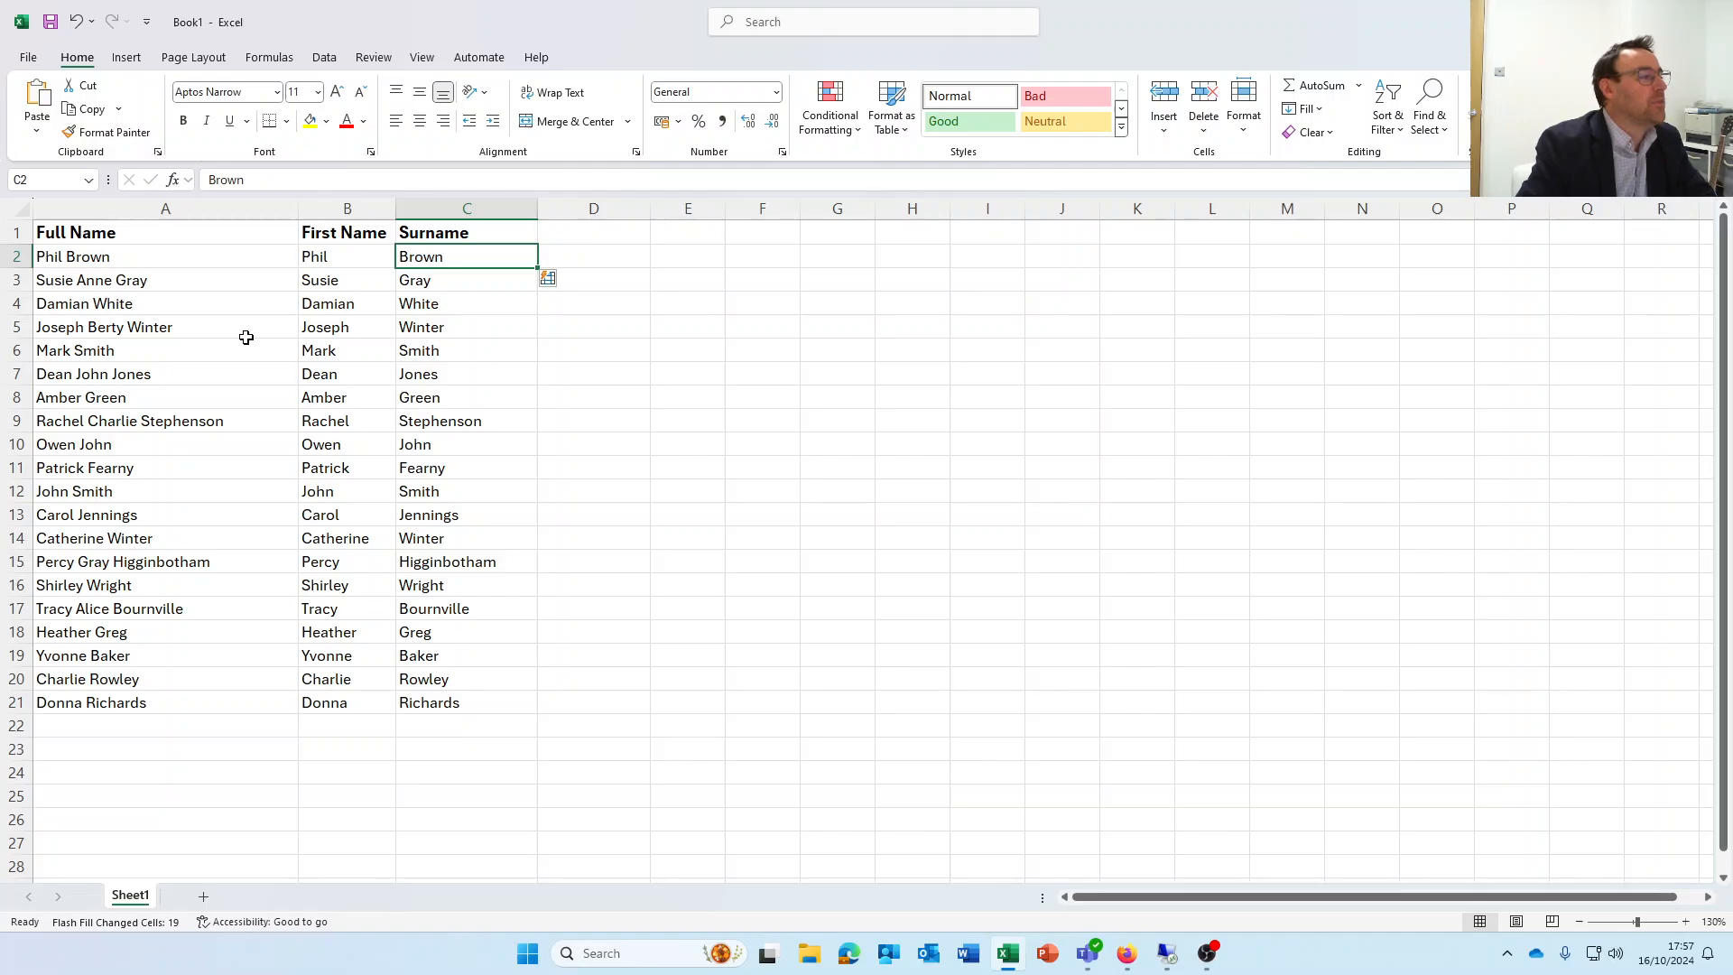
Add the column header Middle Name in D1
left_click(108, 330)
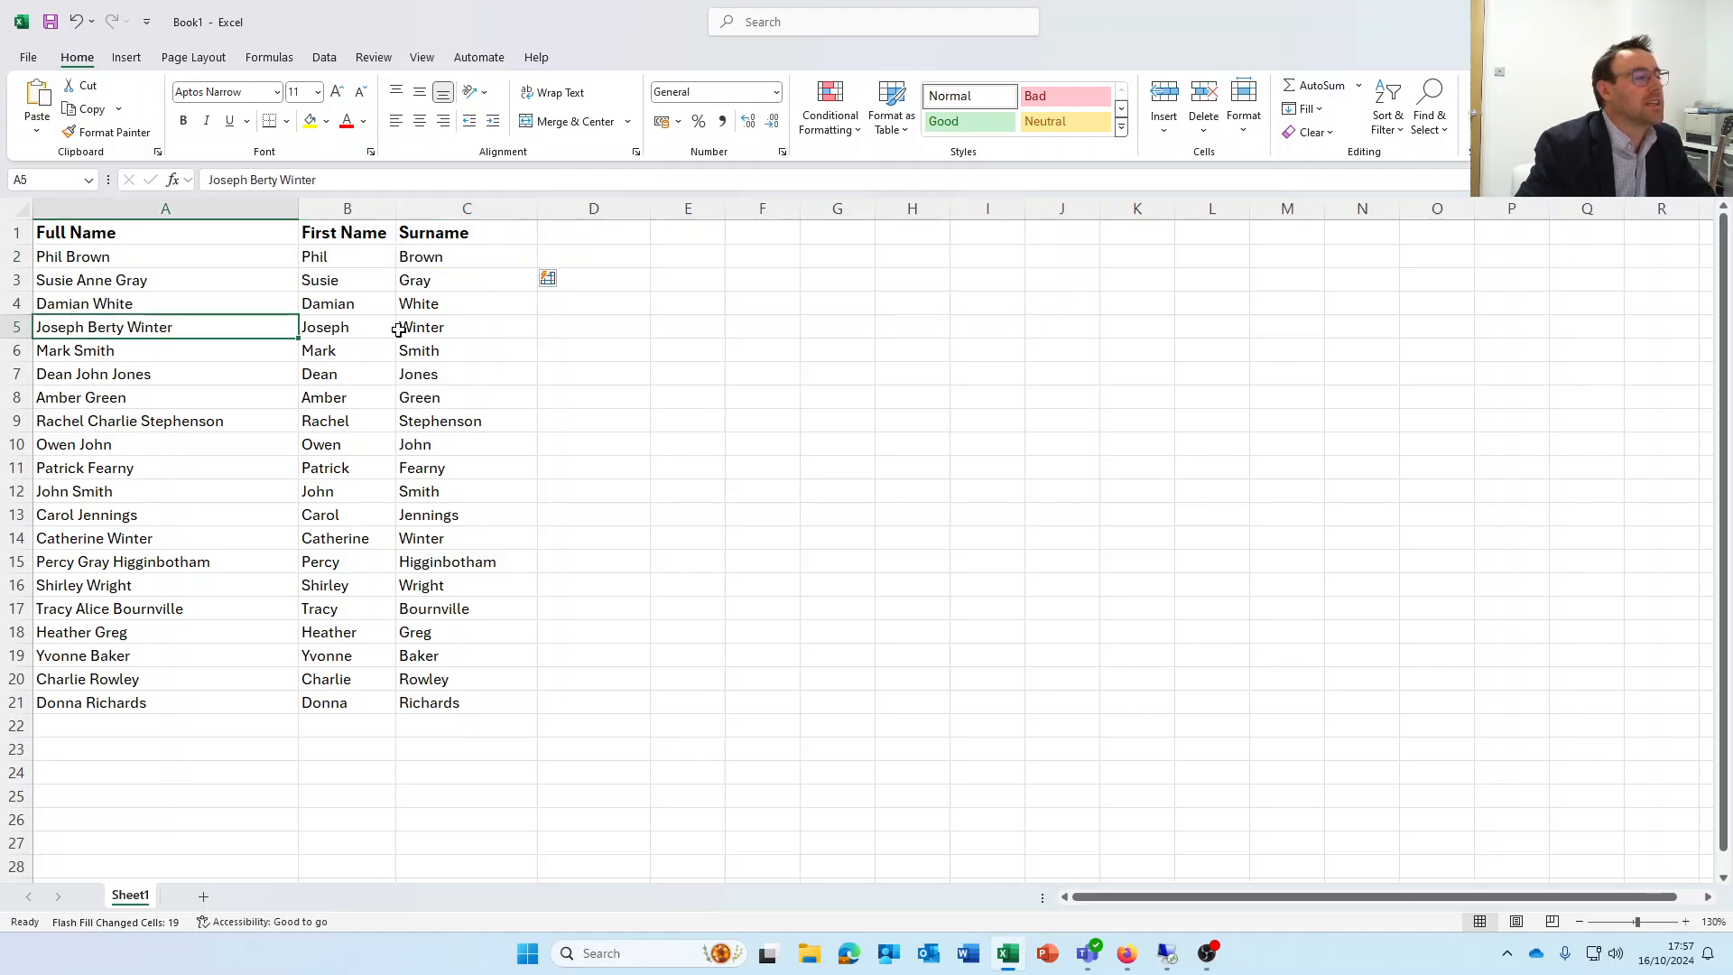
left_click(96, 378)
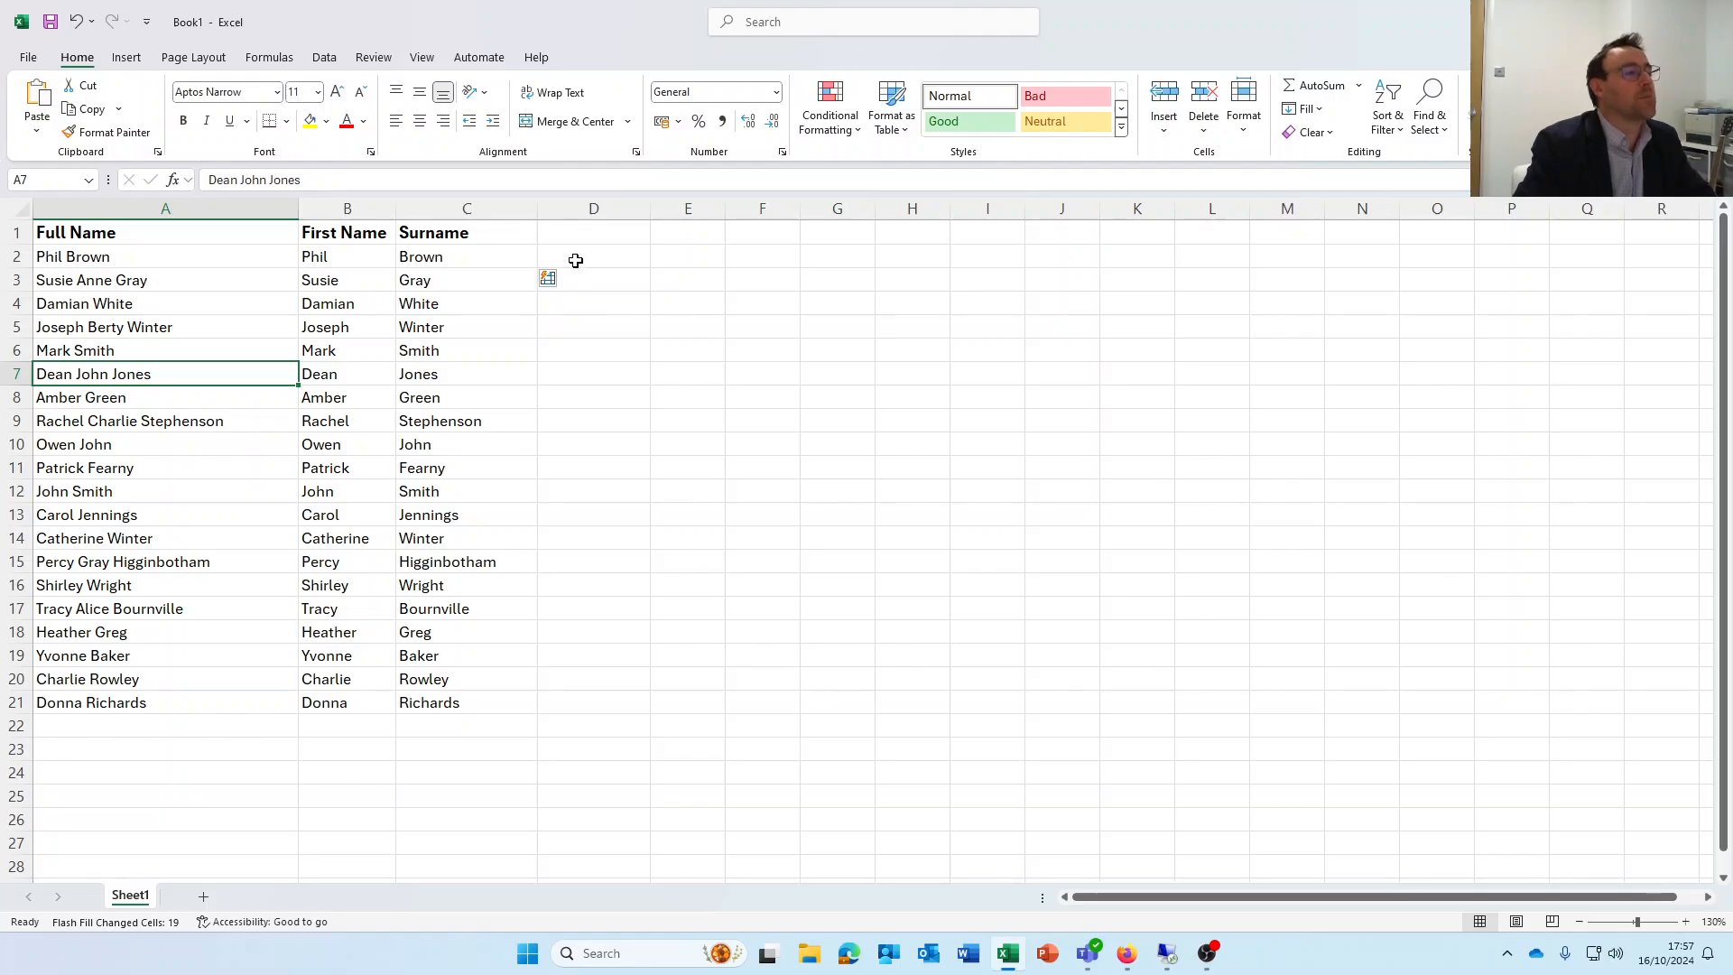
left_click(568, 232)
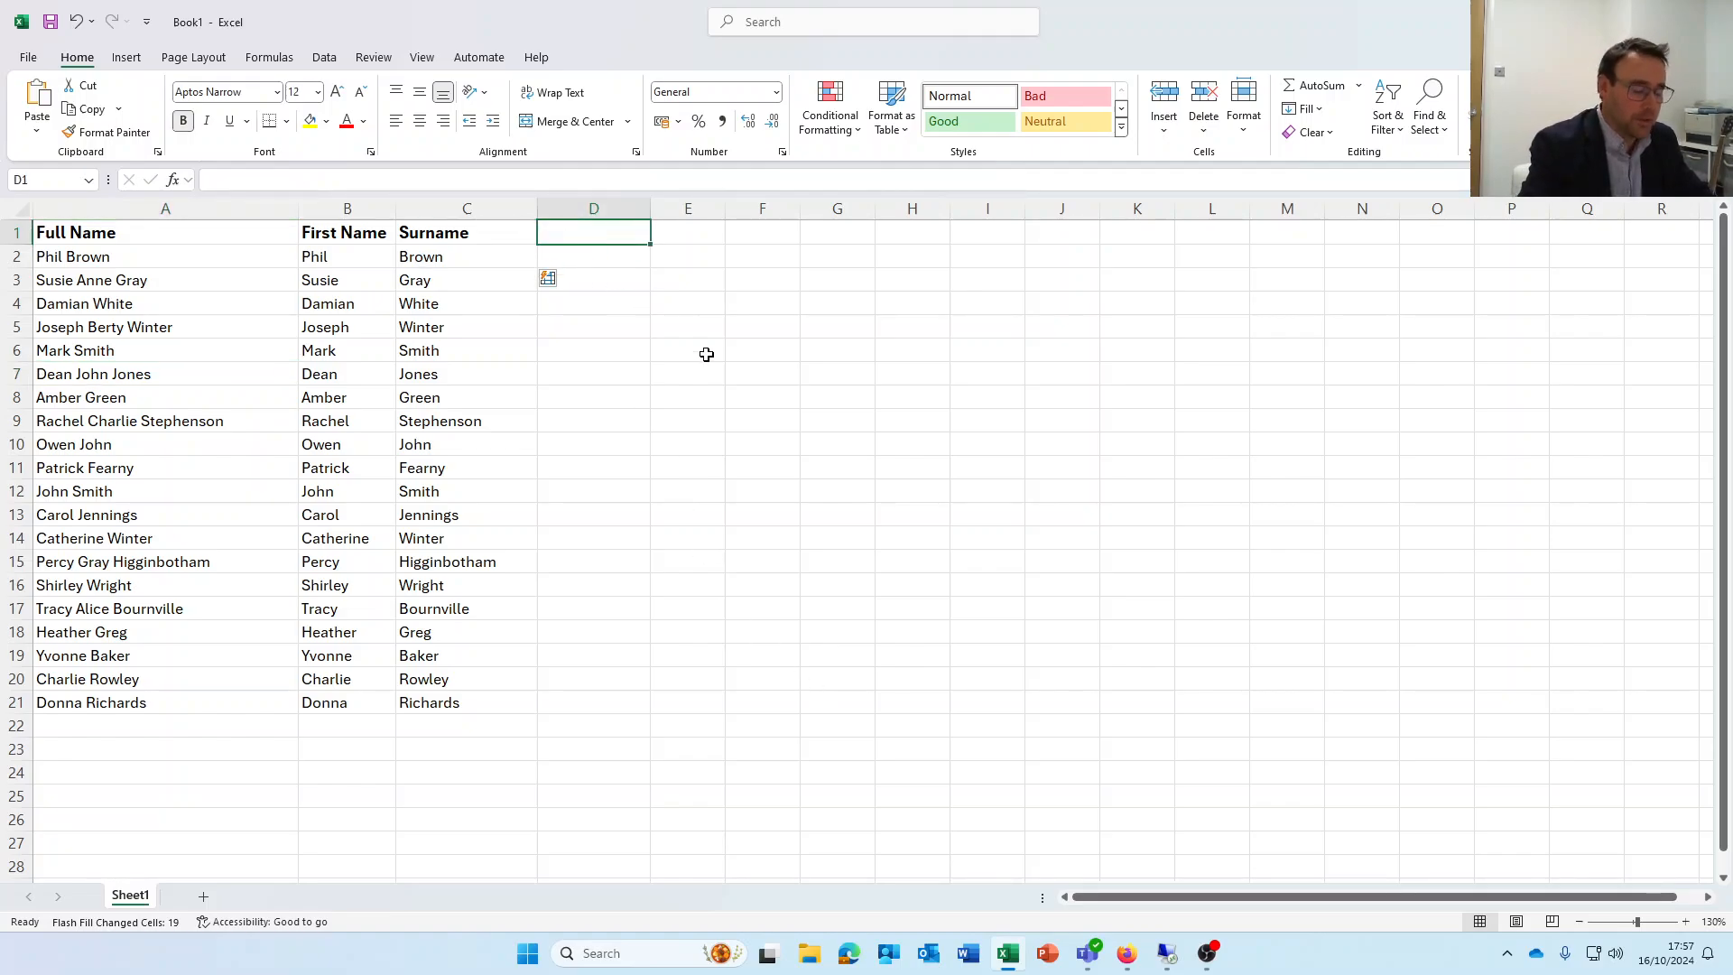
type("Midd")
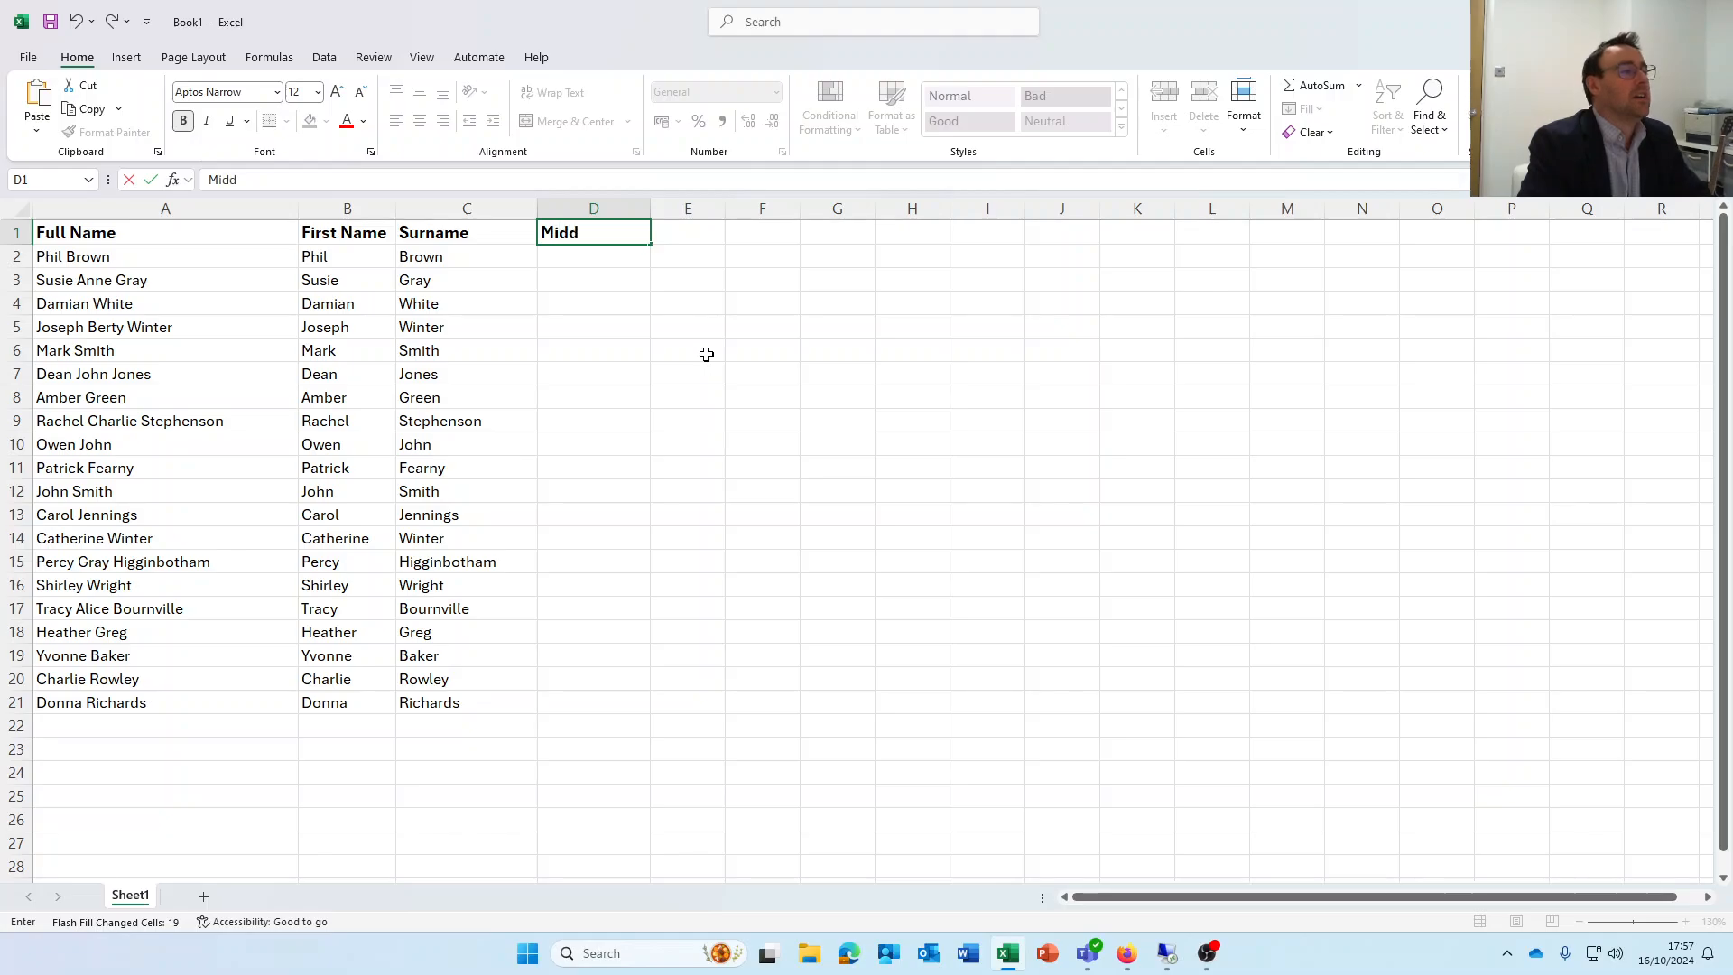
type("le Name")
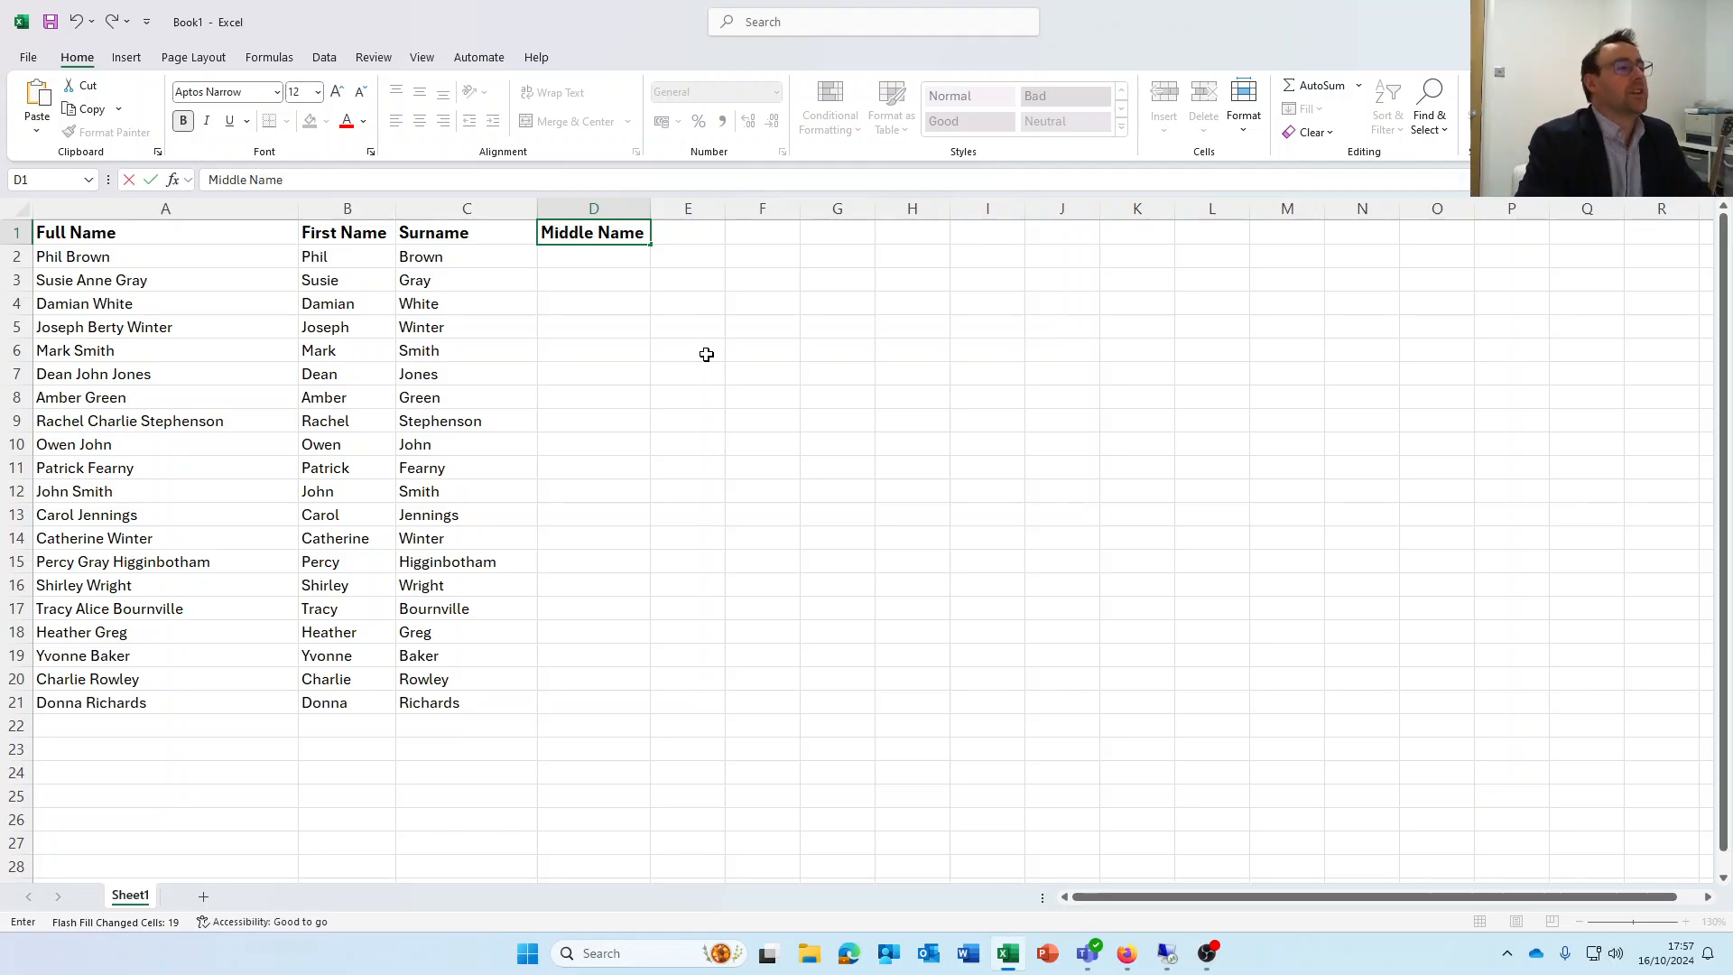
key("Return")
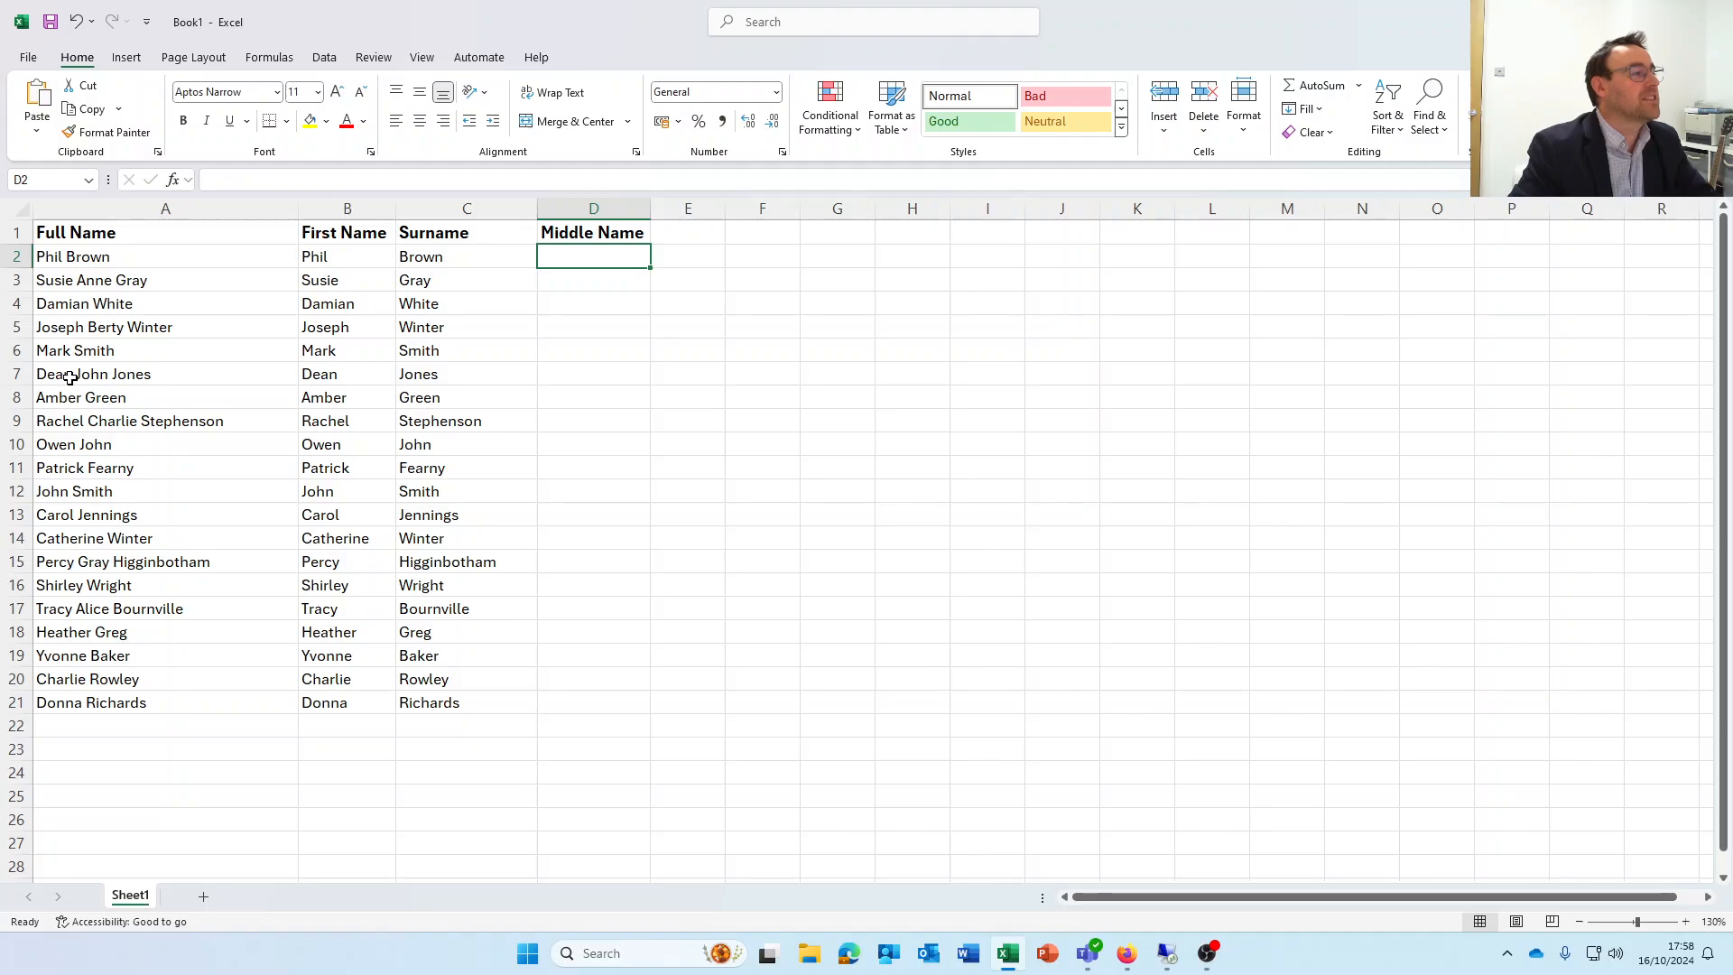
Cut the complete IFERROR/MID/SEARCH formula text out of cell P2
left_click(76, 278)
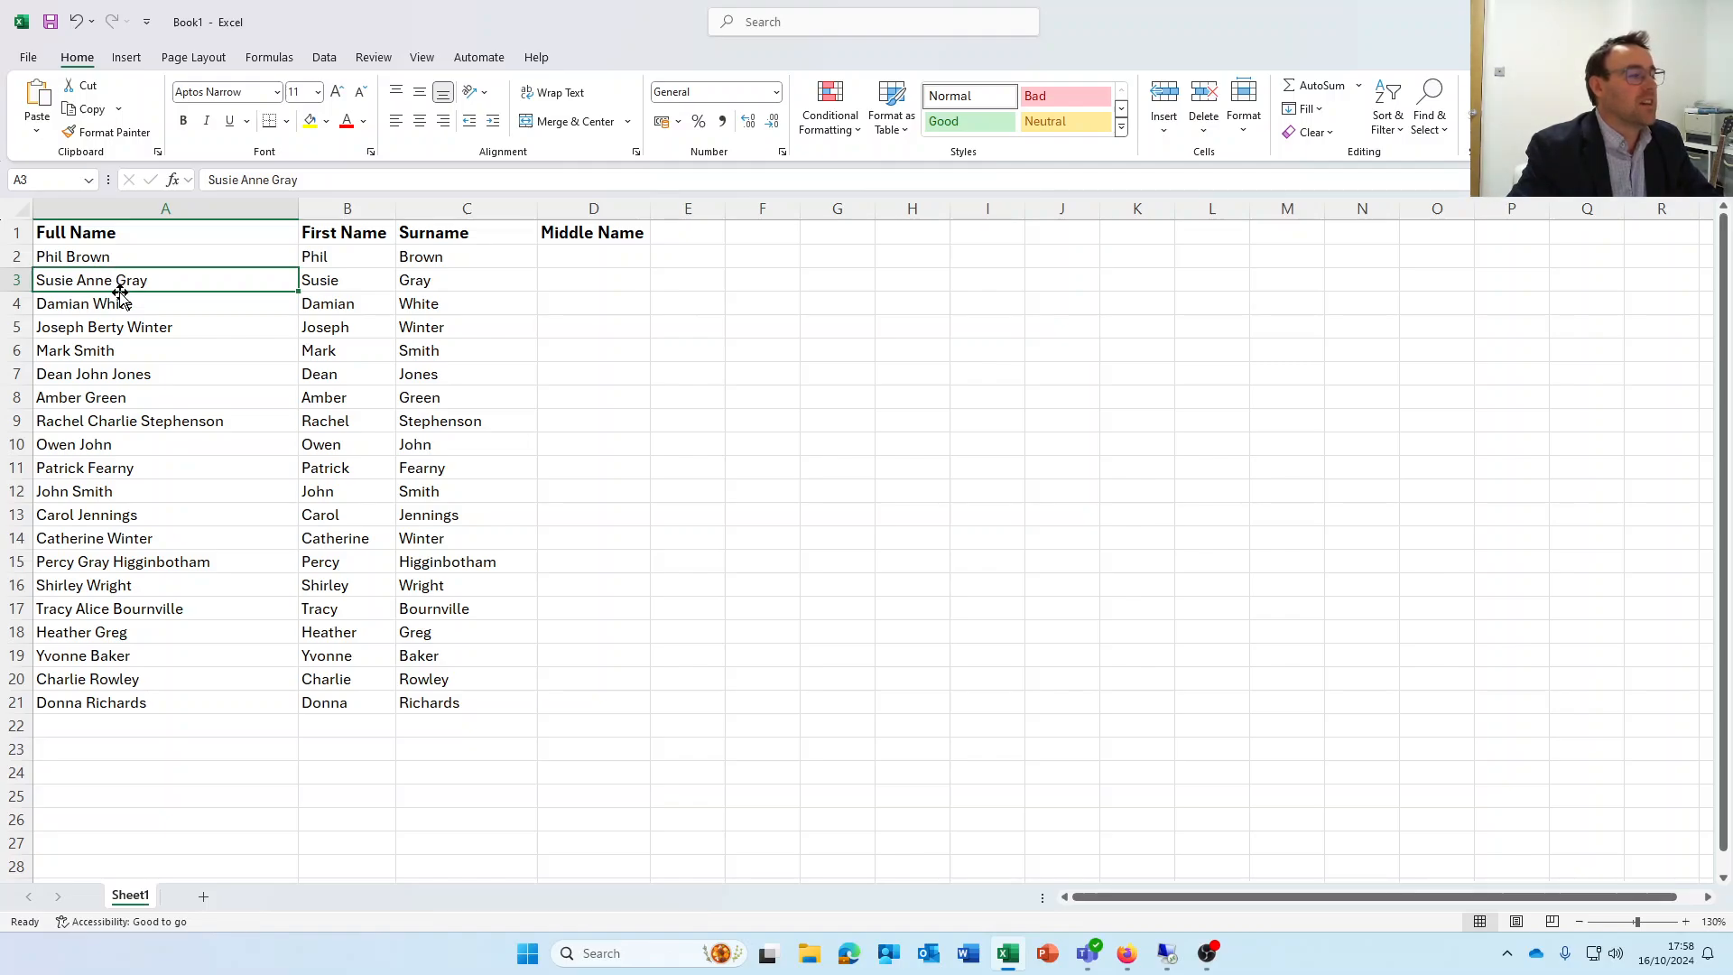
left_click(1354, 258)
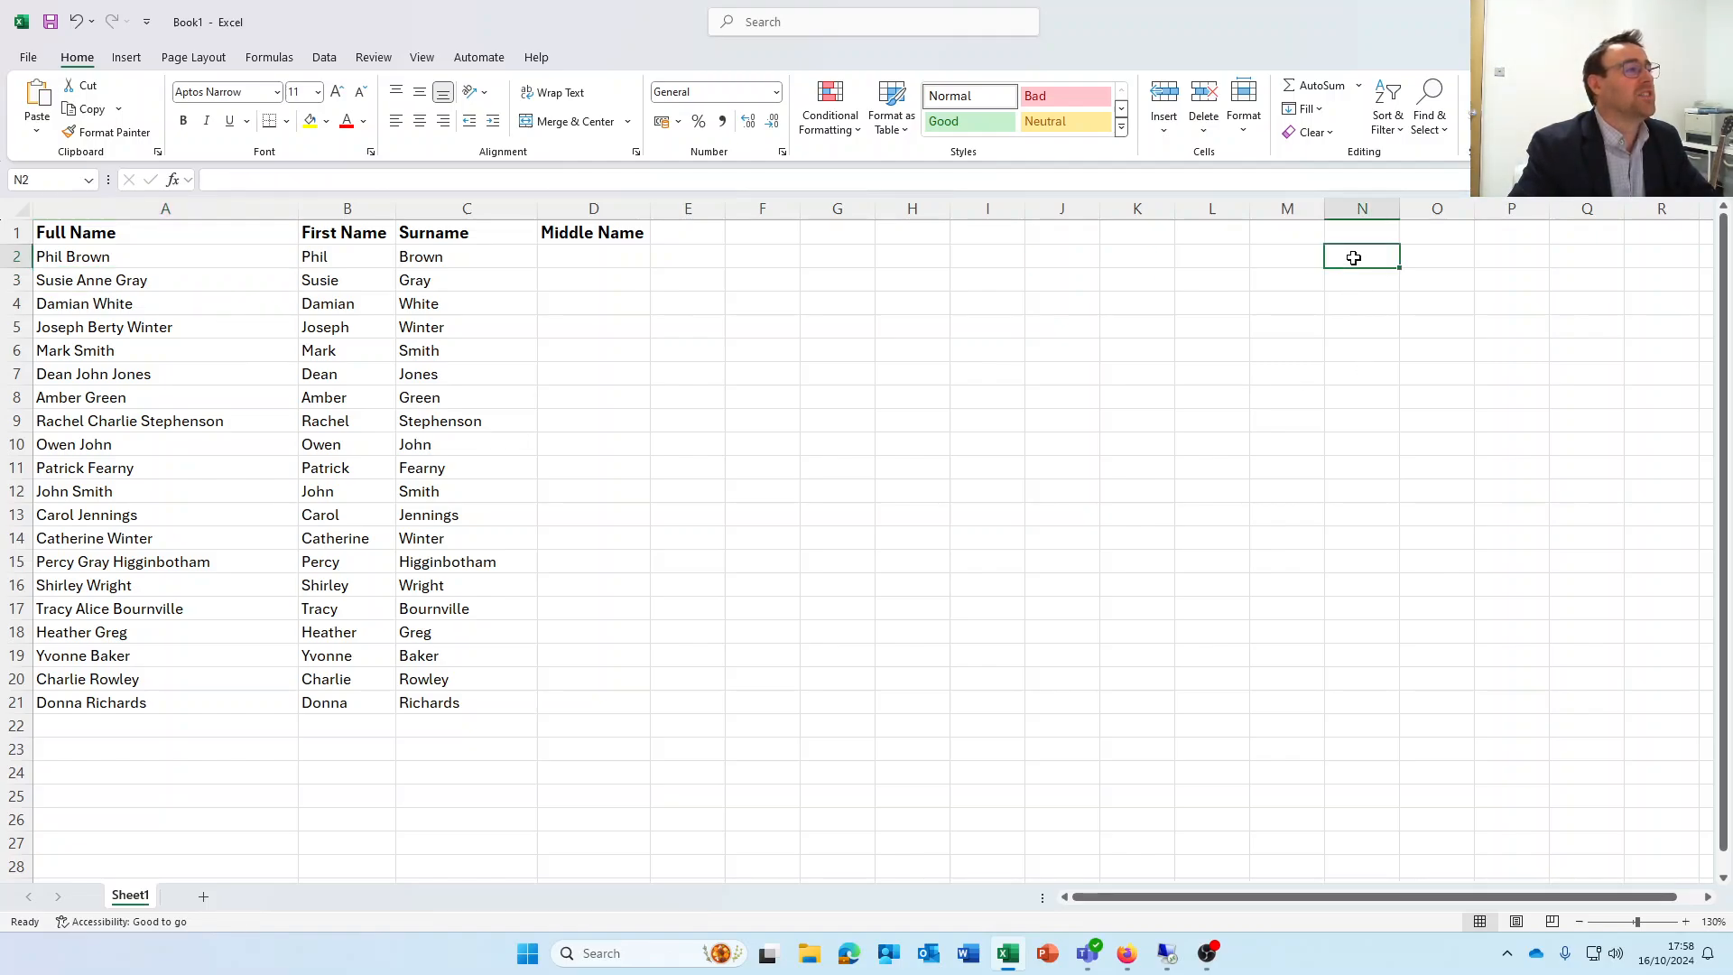
left_click(1425, 257)
left_click(1512, 256)
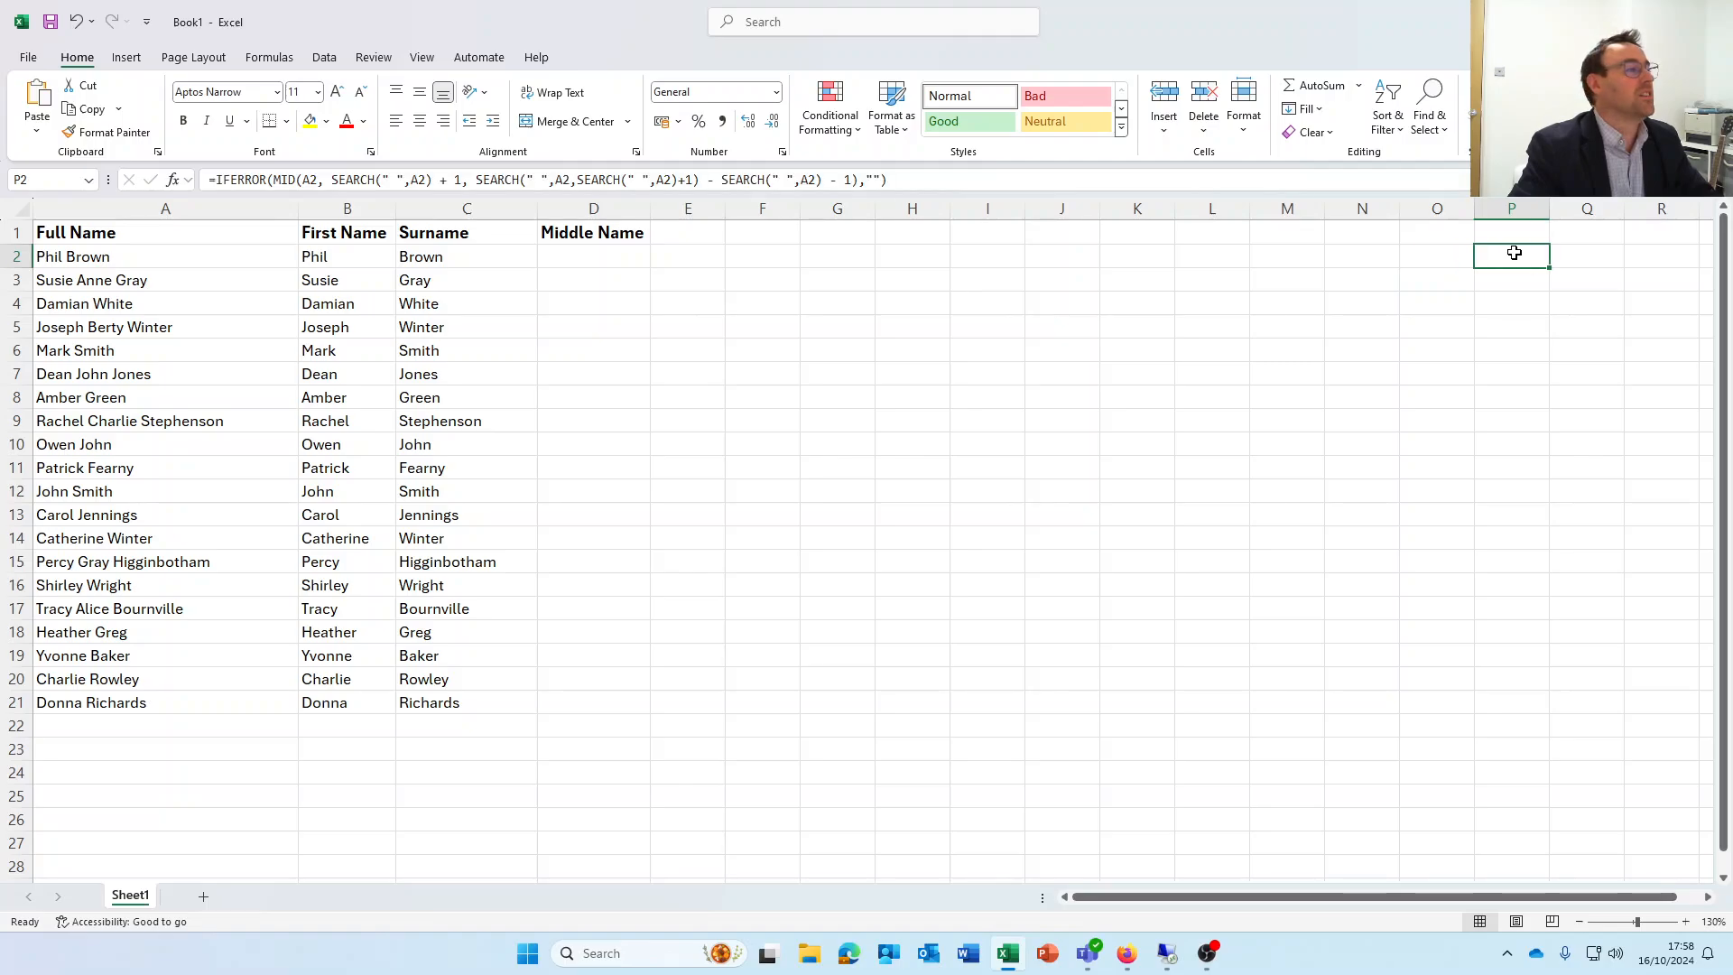
left_click(901, 180)
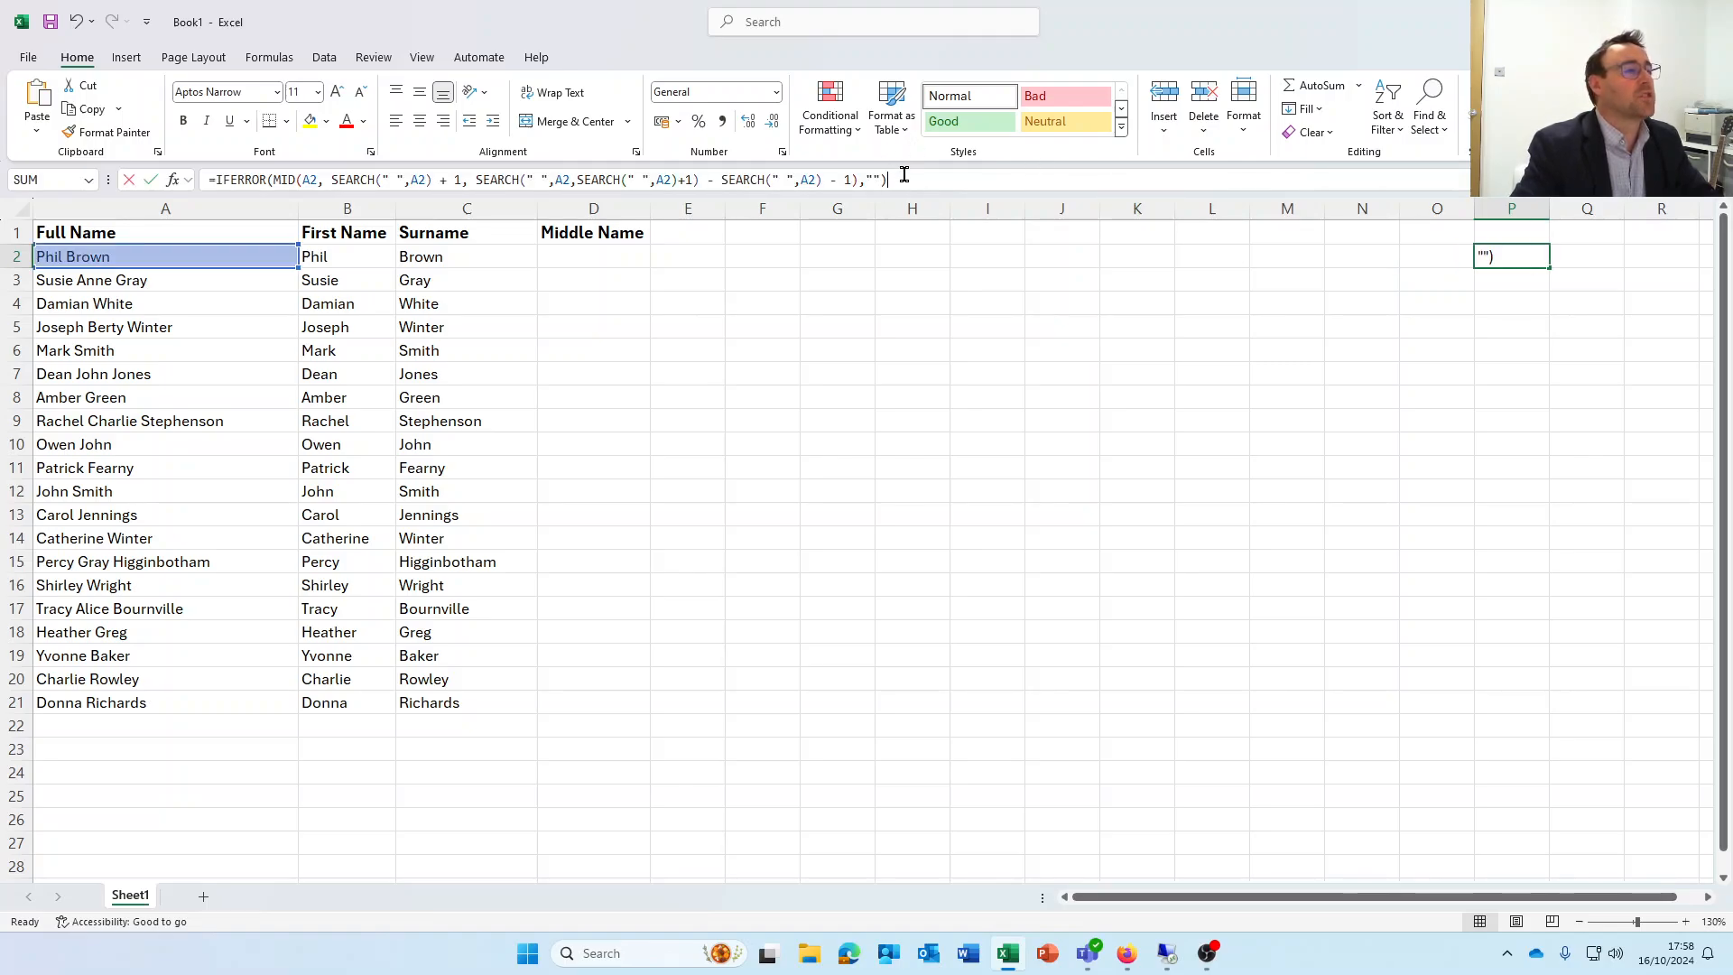
left_click_drag(901, 179, 180, 172)
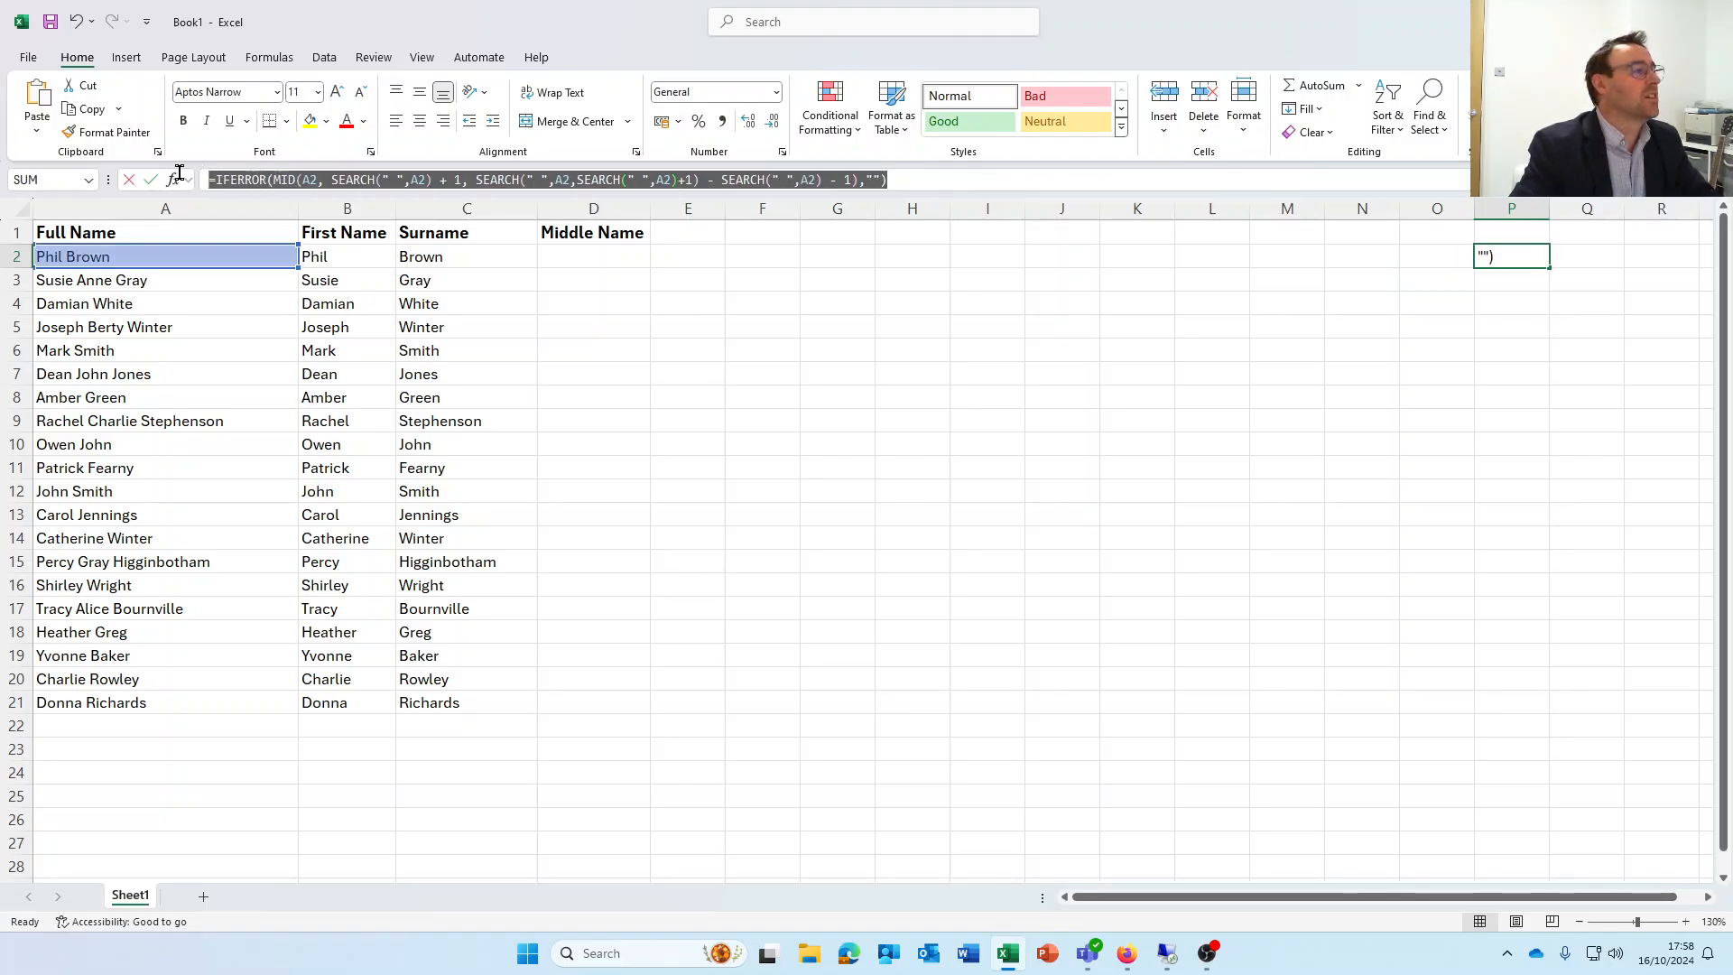
right_click(239, 181)
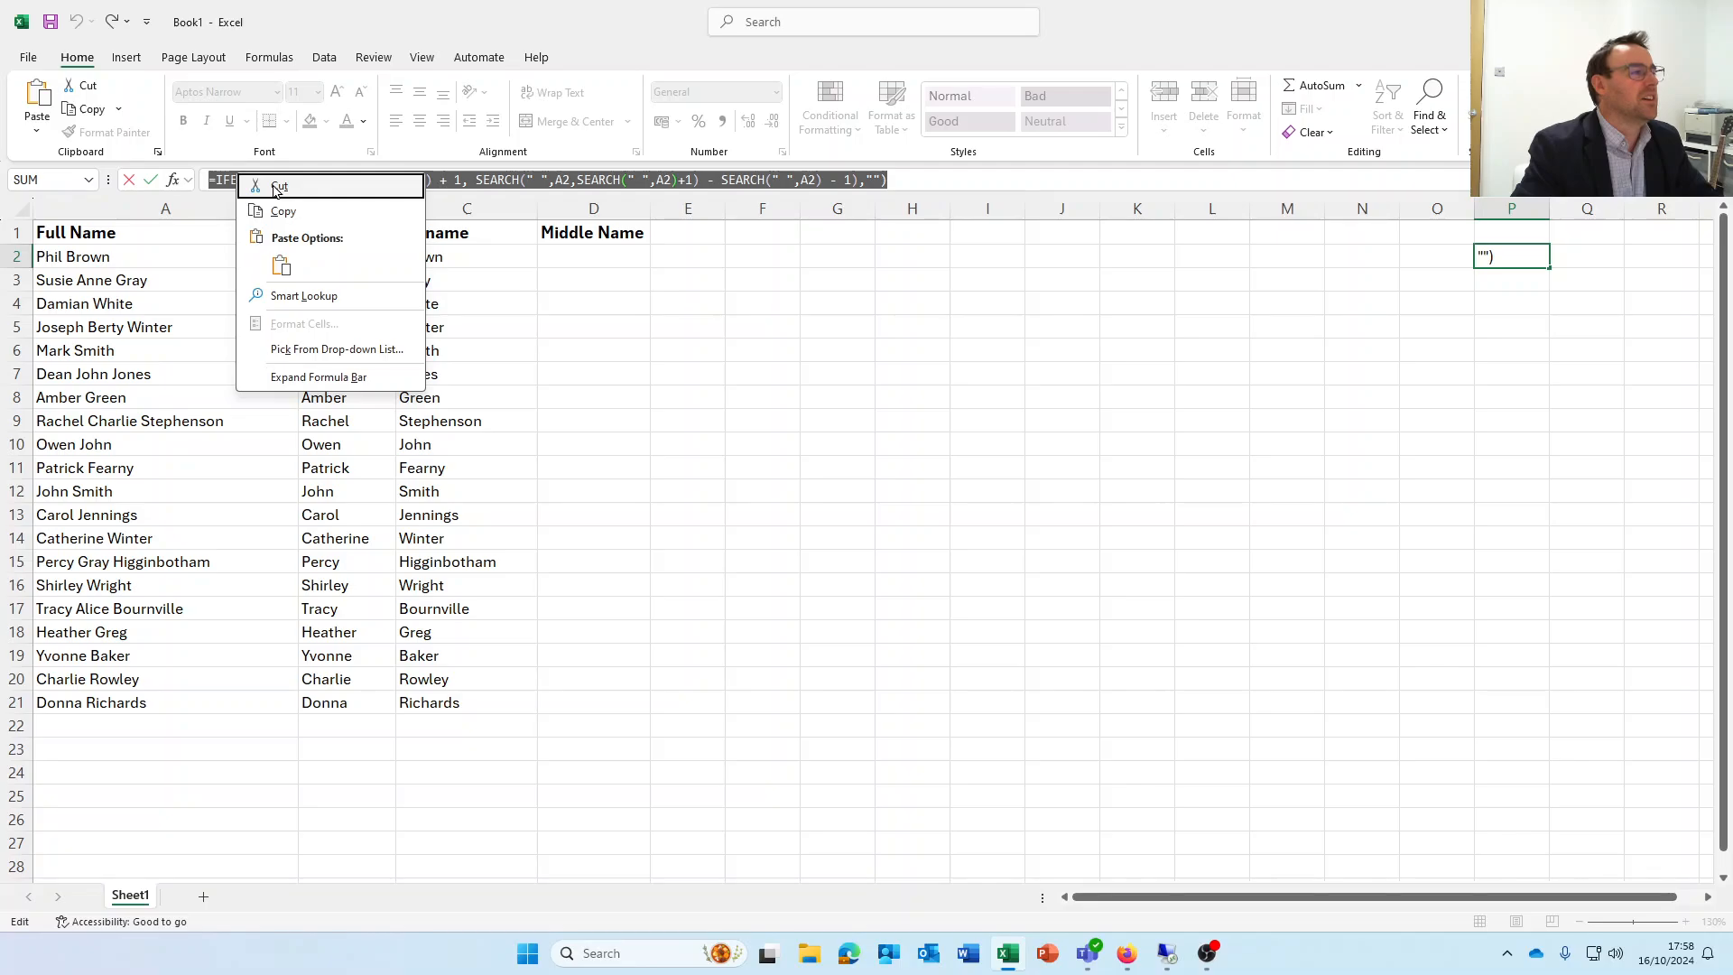
left_click(280, 186)
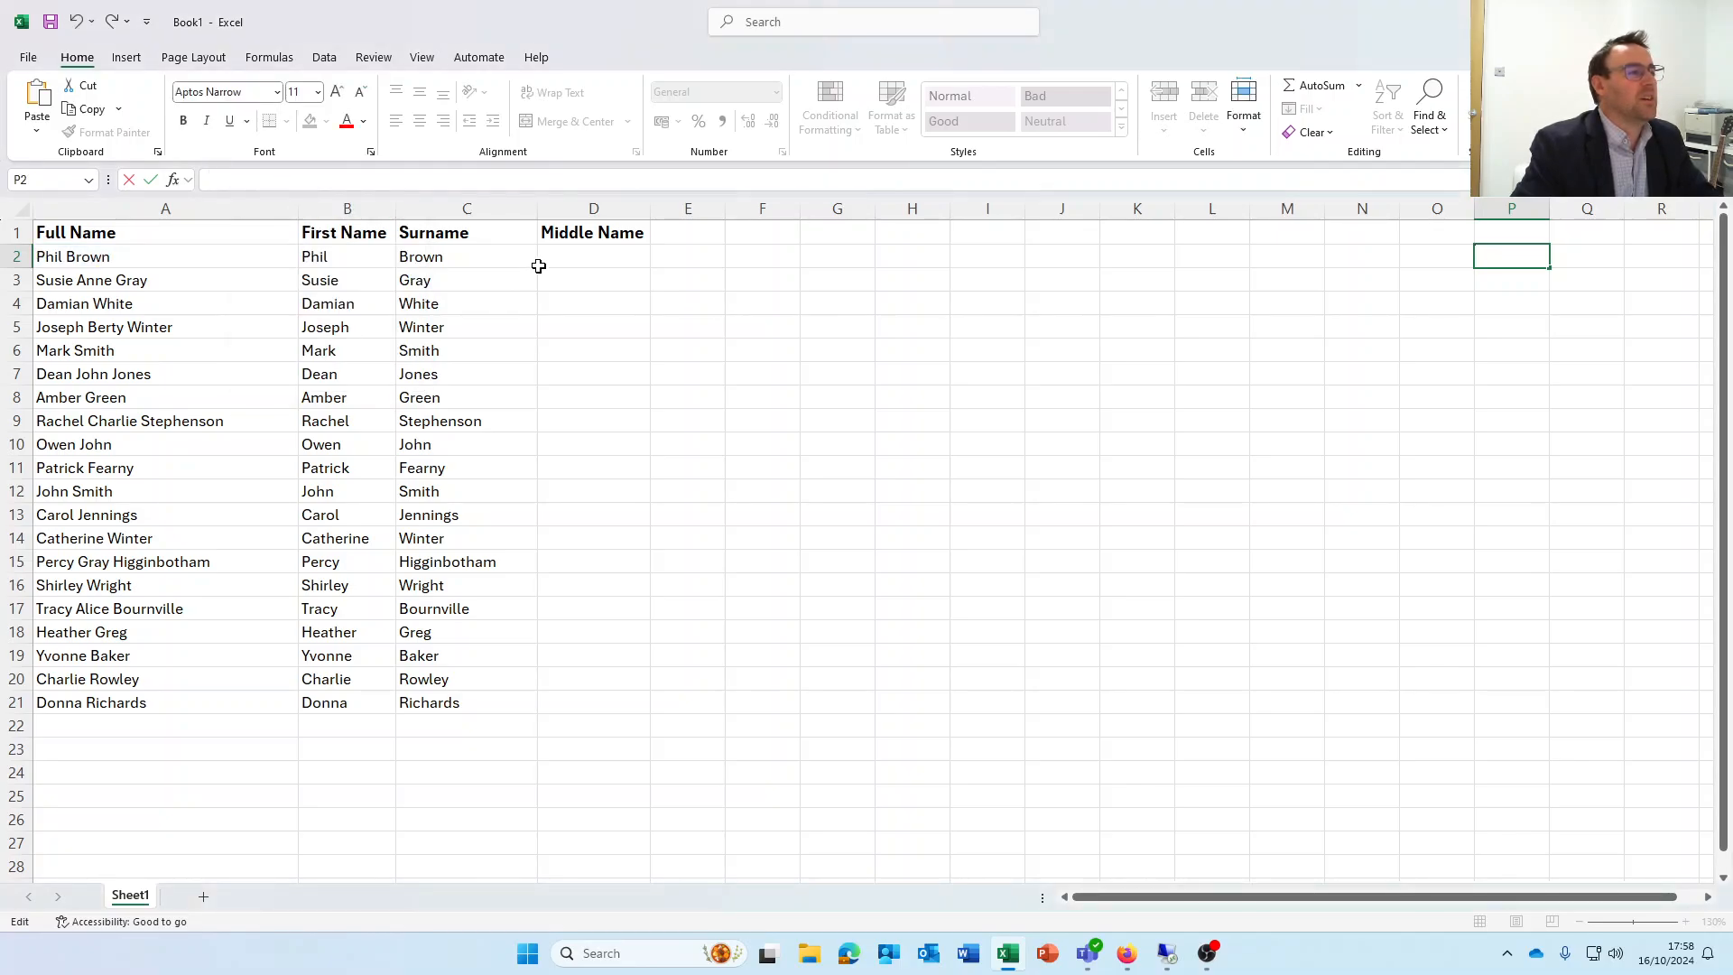
Paste the formula =IFERROR(MID(A2, SEARCH(" ",A2) + 1, SEARCH(" ",A2,SEARCH(" ",A2)+1) - SEARCH(" ",A2) - 1),"") into cell D2
left_click(570, 256)
left_click(257, 180)
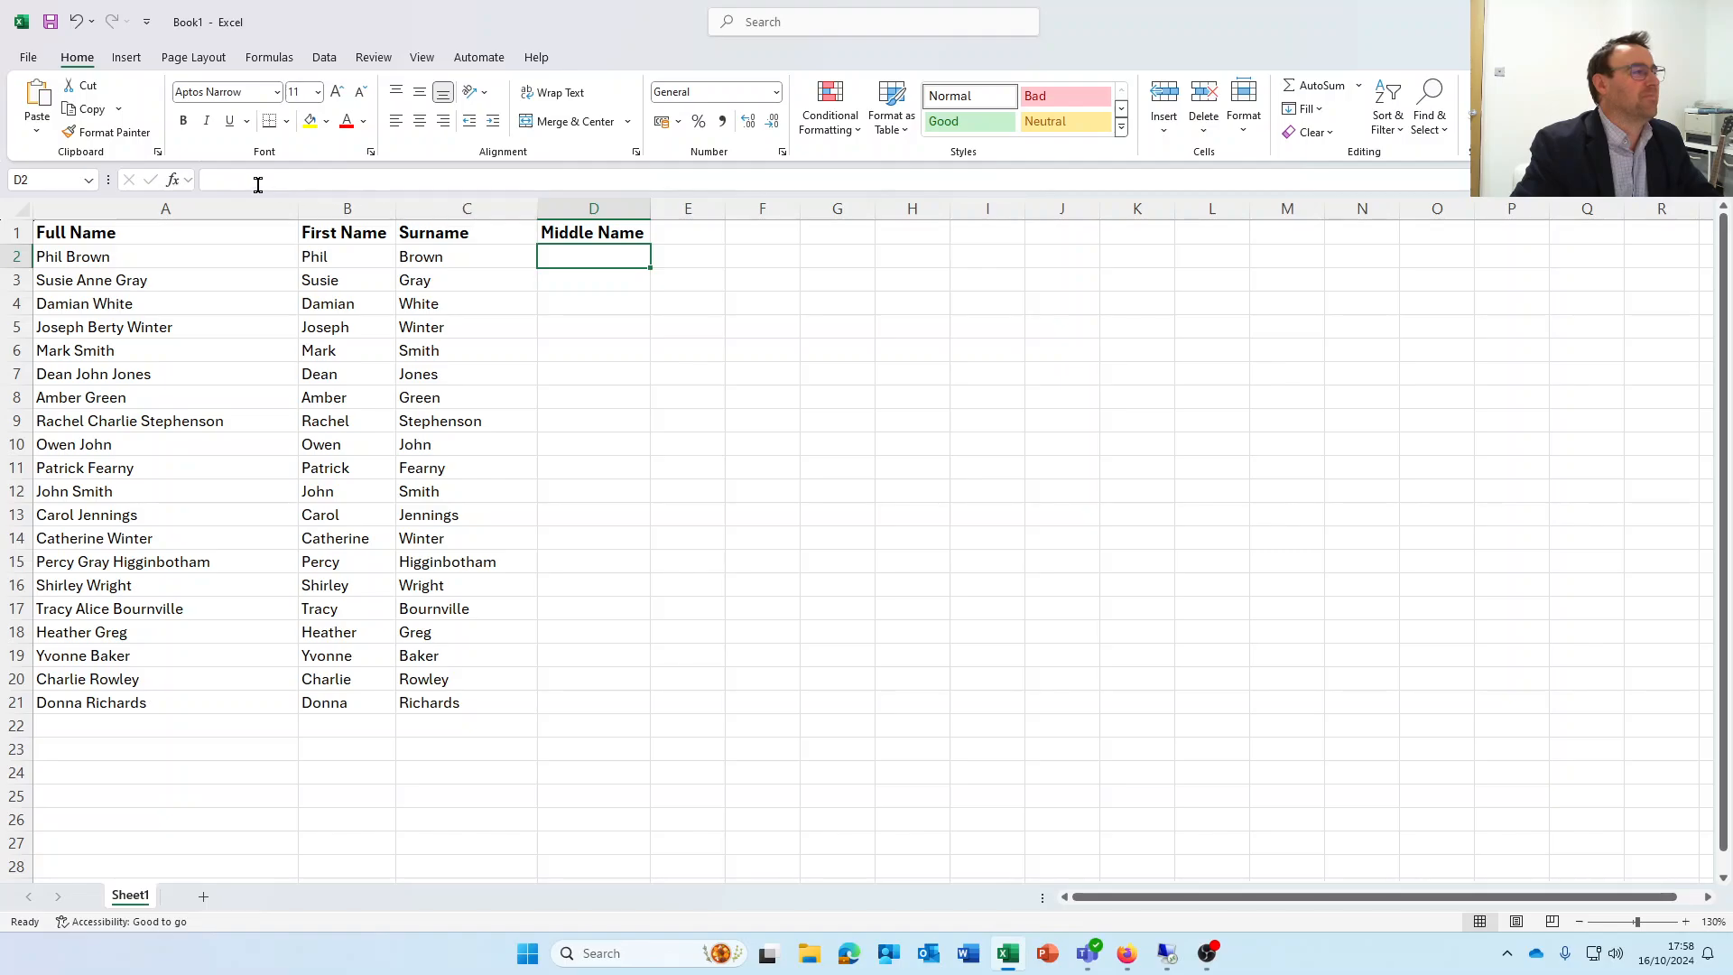
right_click(259, 181)
left_click(303, 270)
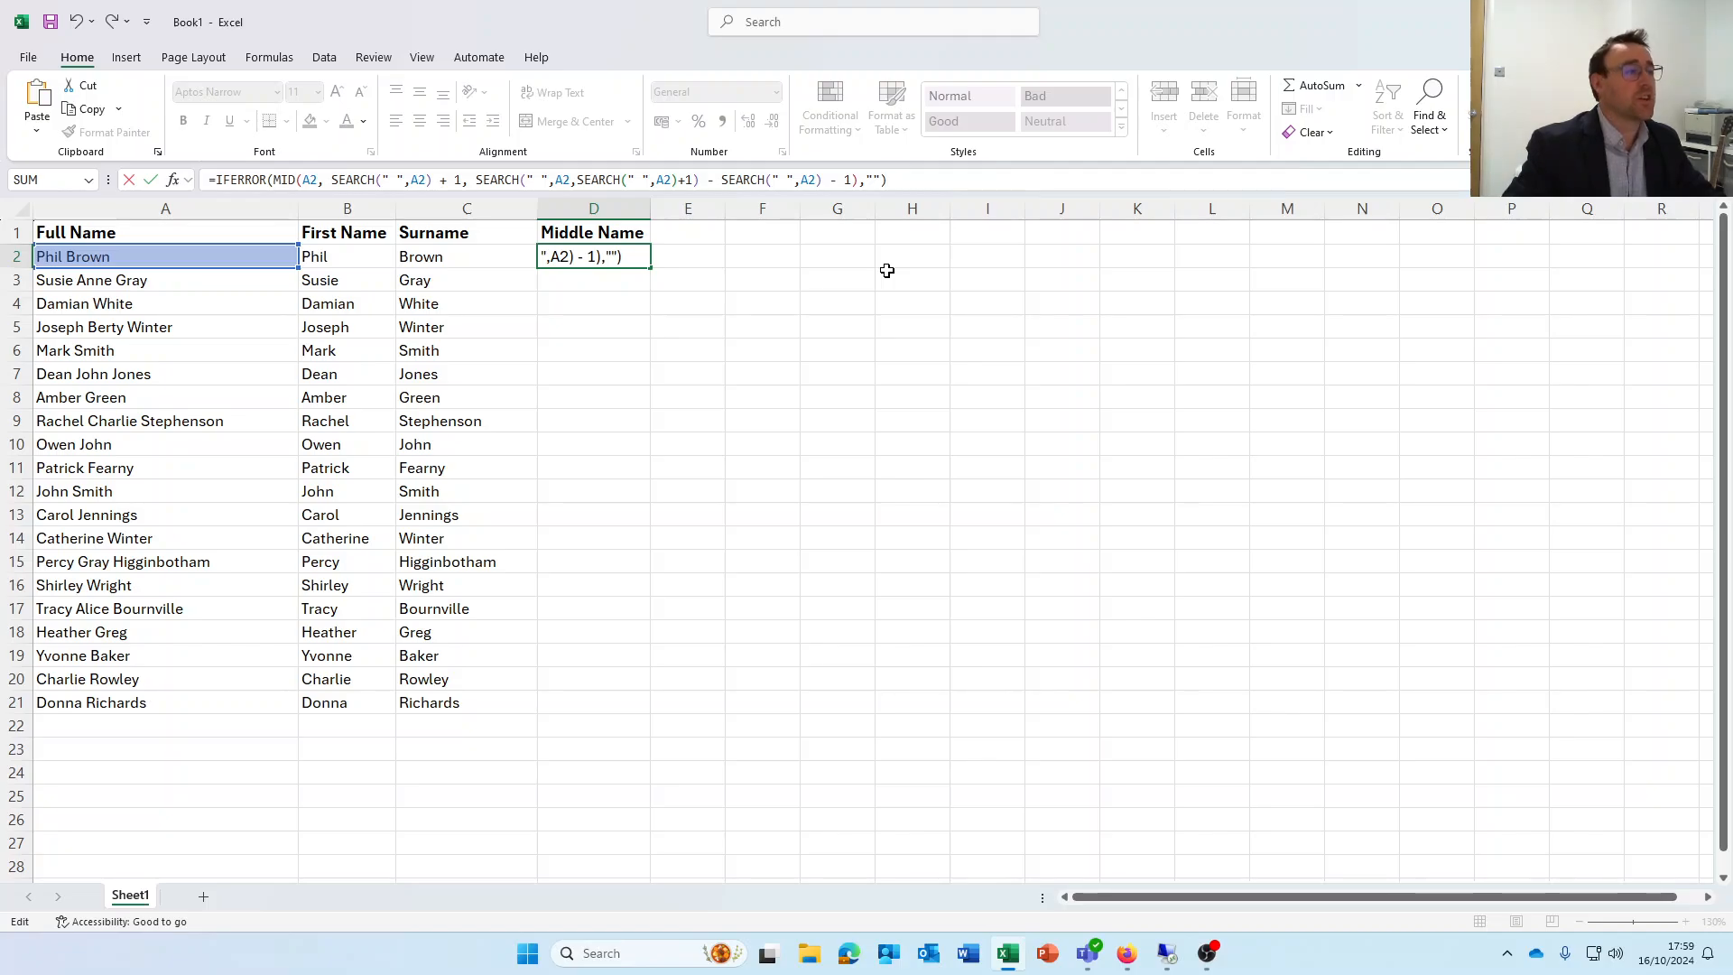
key("Return")
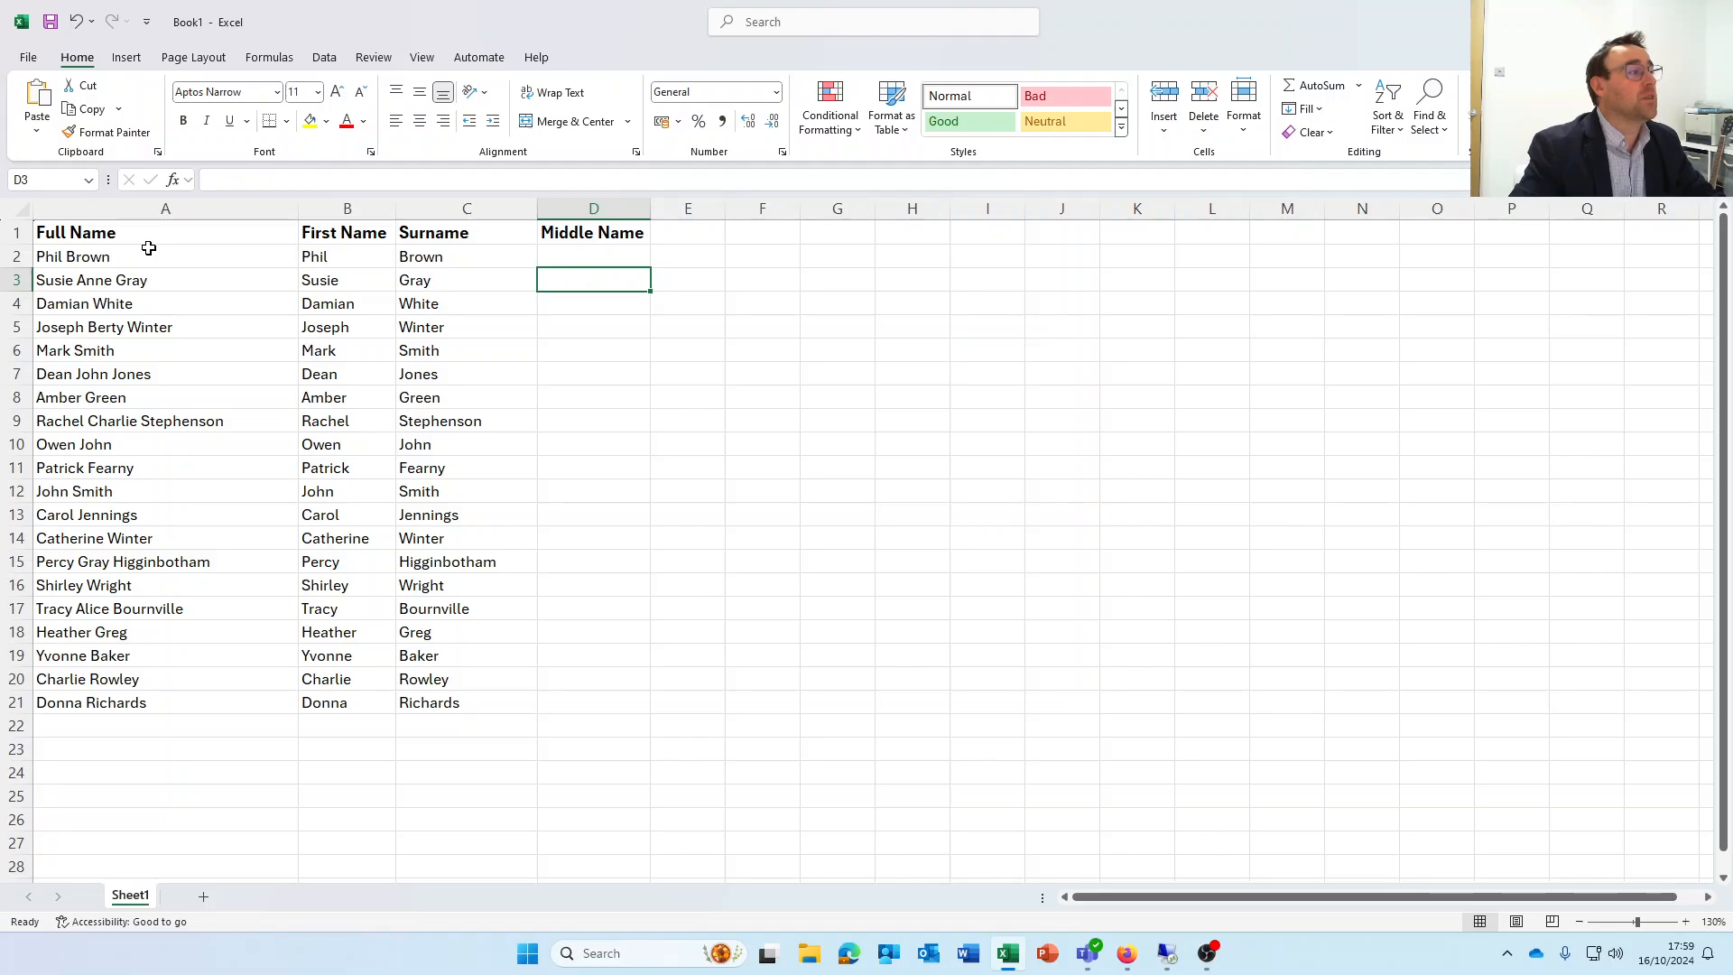
Fill the middle name formula from D2 down to D21 and check the result in D3
left_click(613, 262)
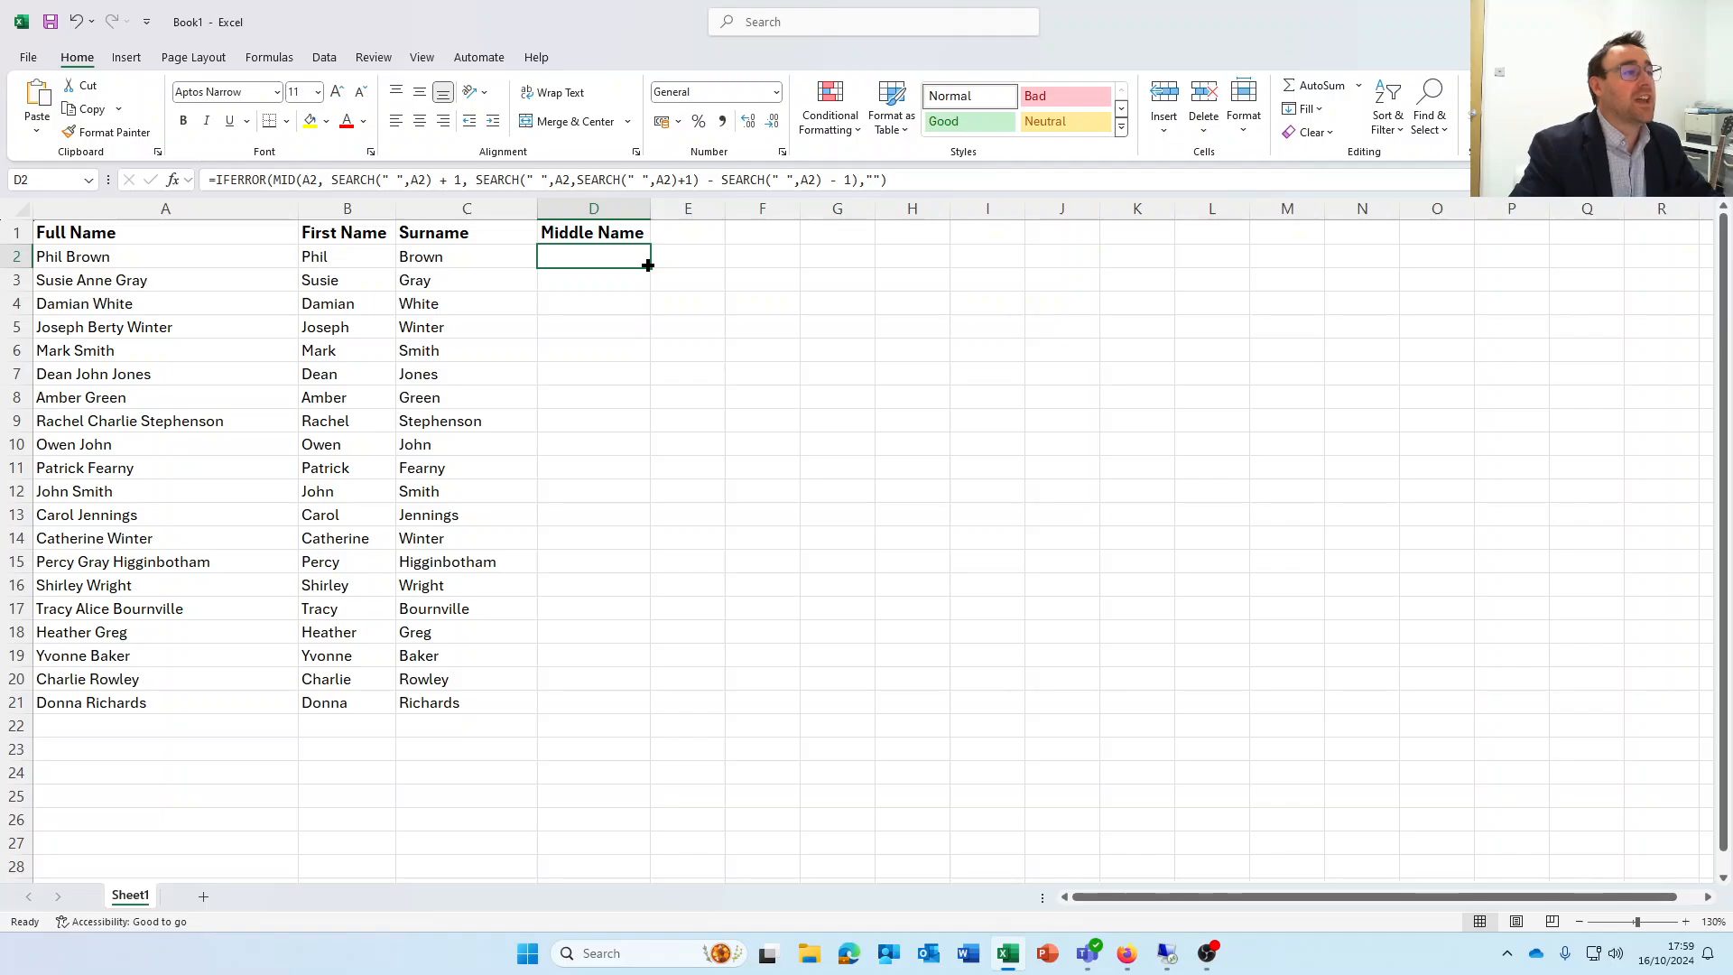
double_click(648, 265)
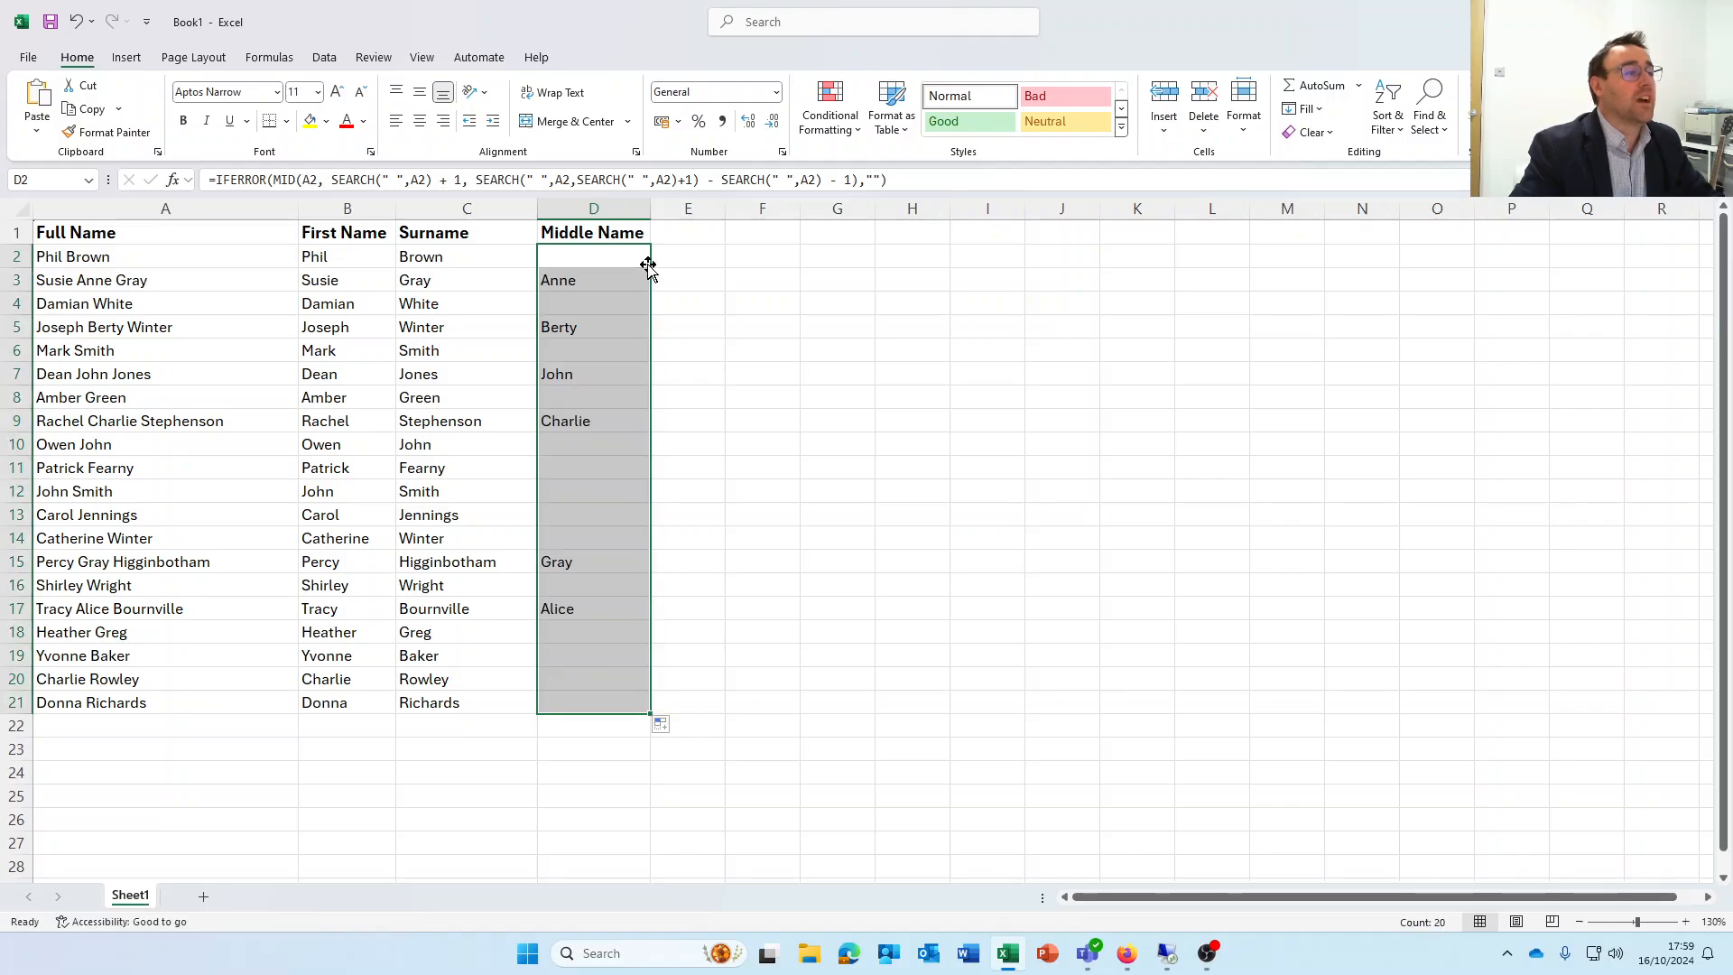
left_click(548, 286)
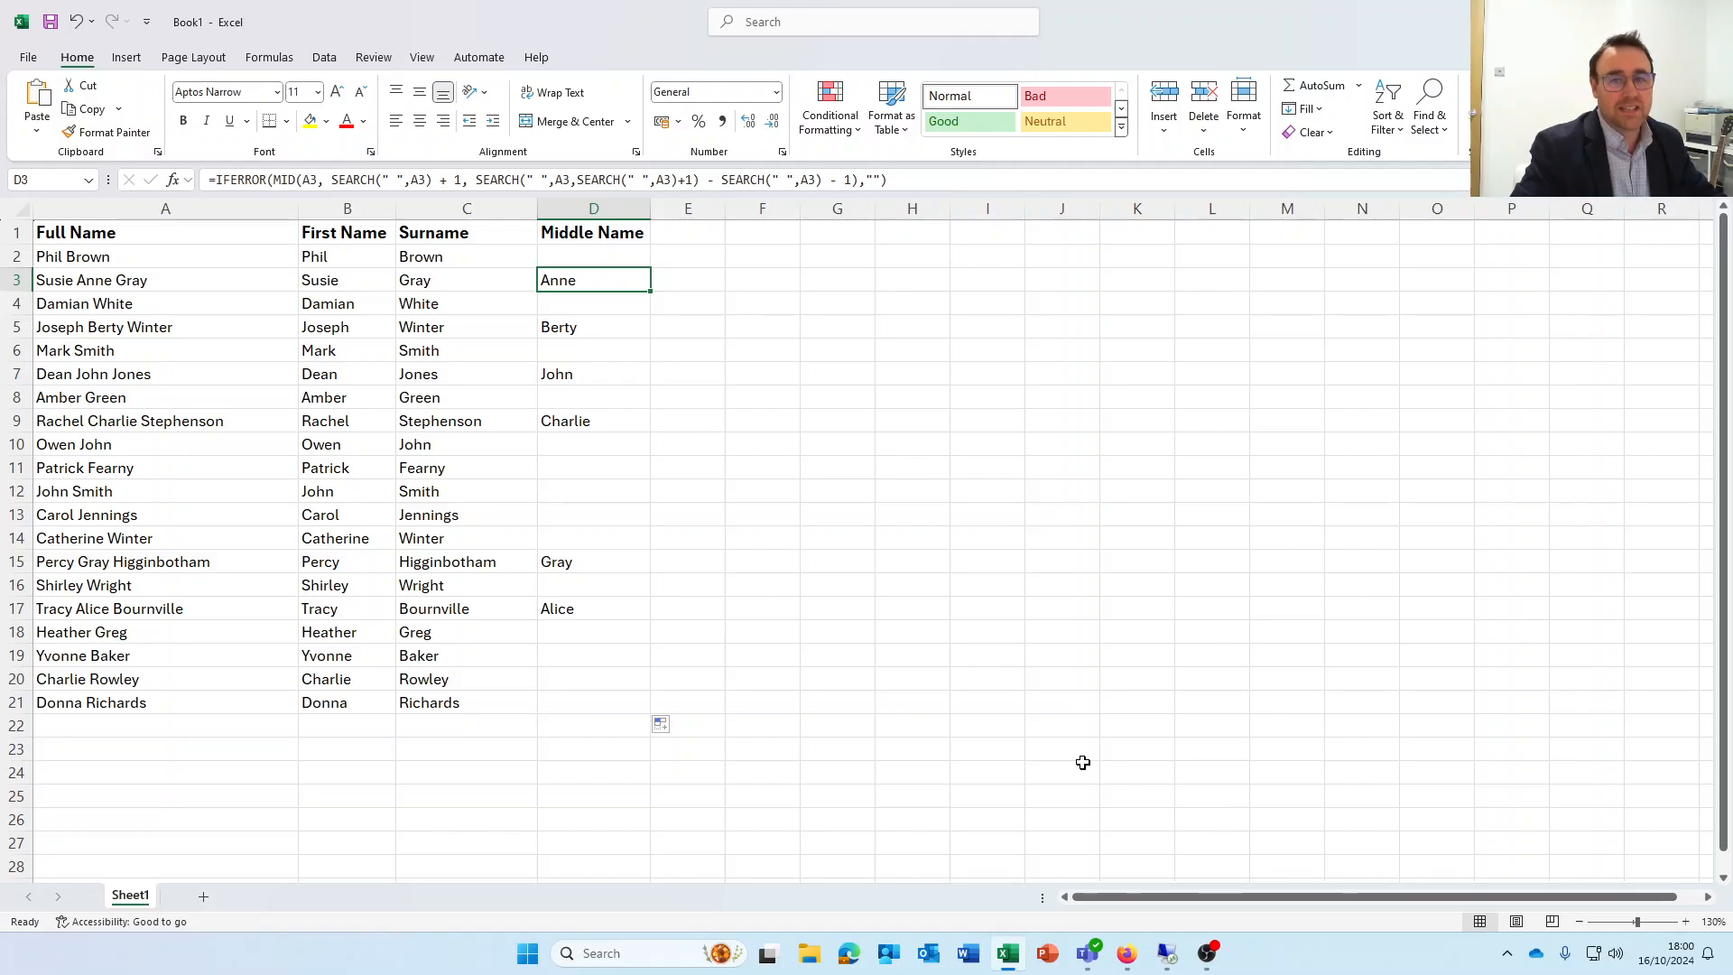
left_click(1207, 953)
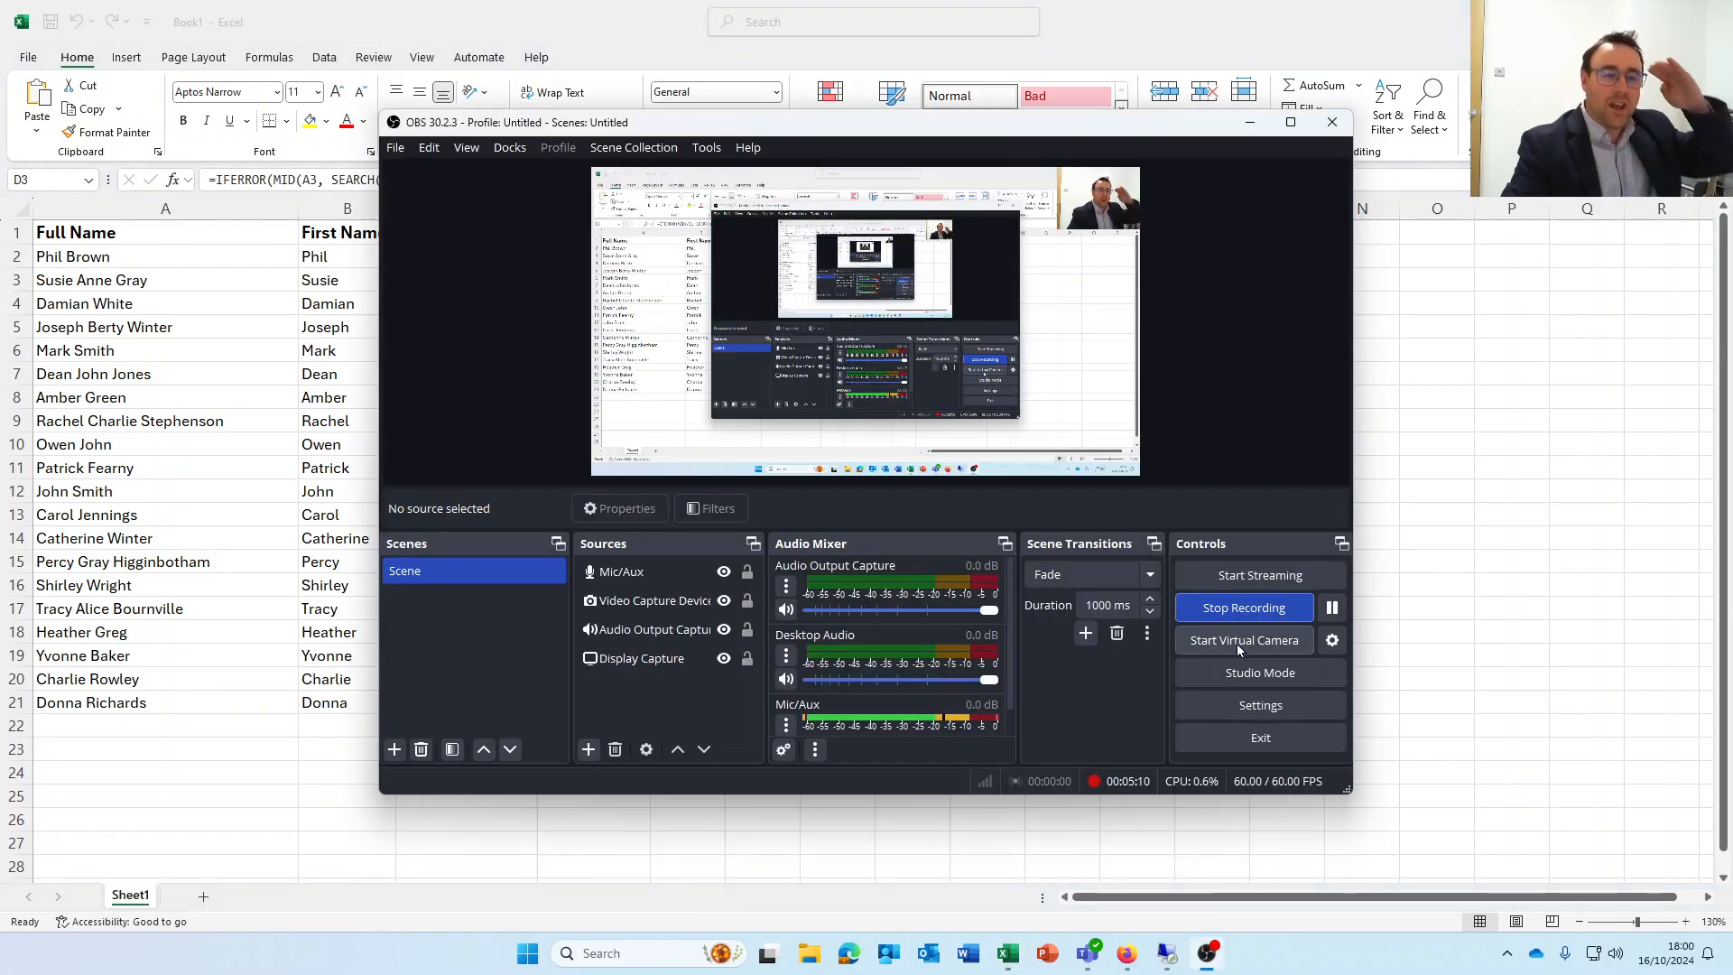